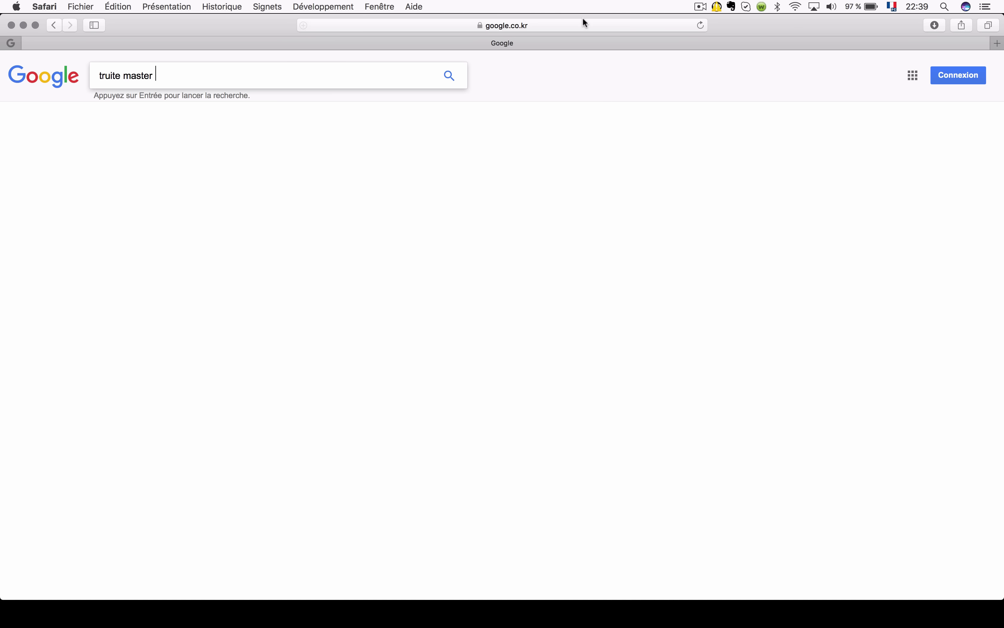
Open 99designs.fr and view its logo design pricing page
left_click(585, 23)
type("99designs.fr")
key("Return")
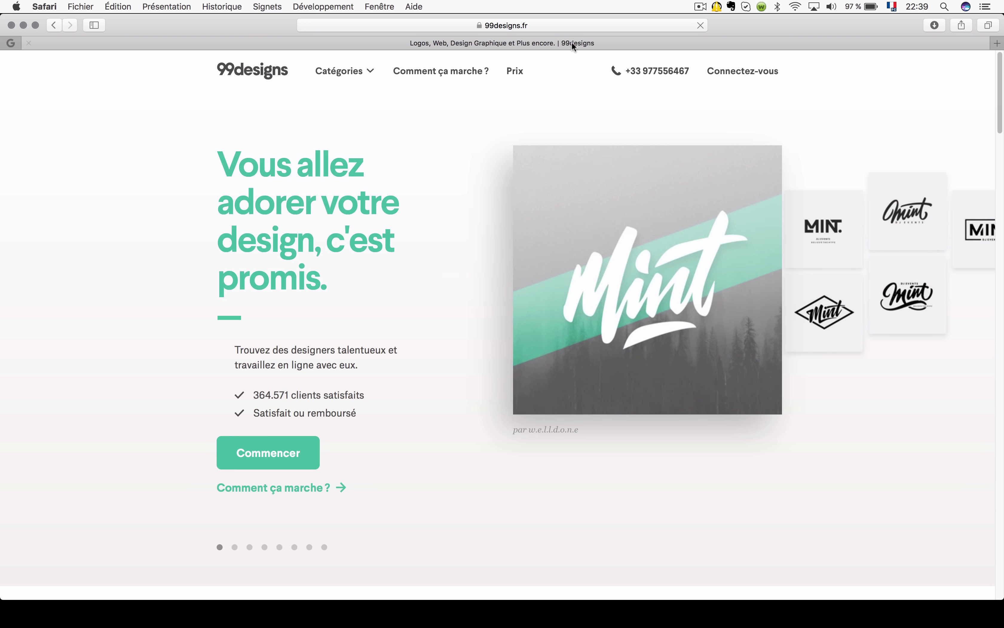
left_click(513, 72)
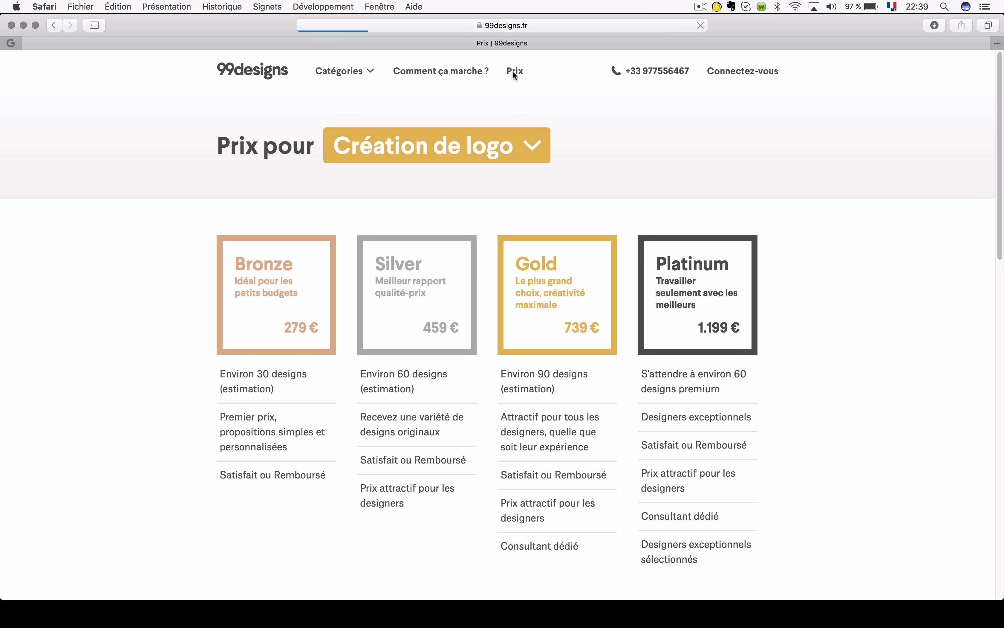
left_click(514, 24)
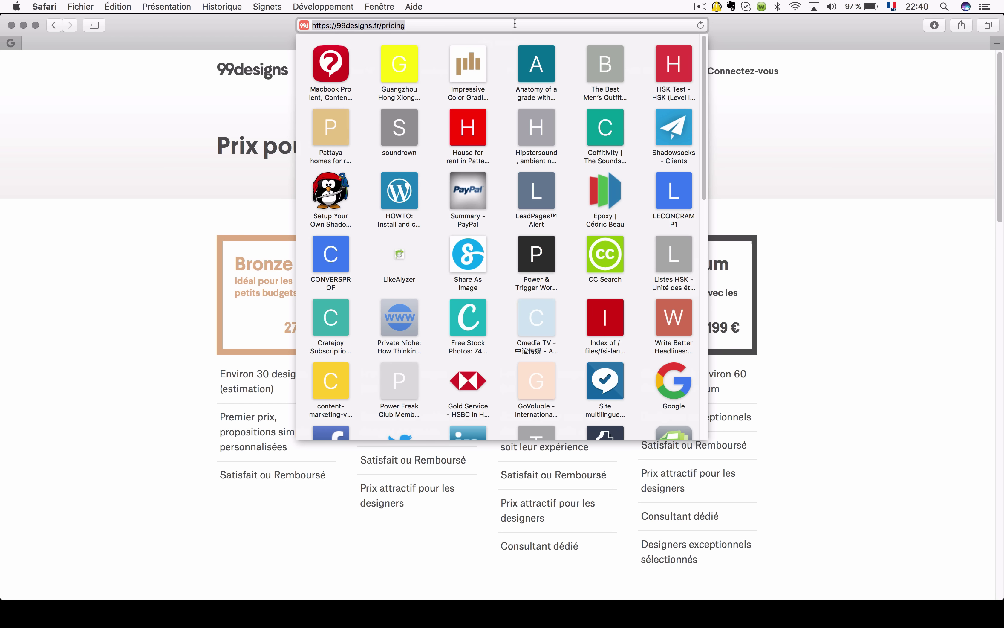
left_click(70, 185)
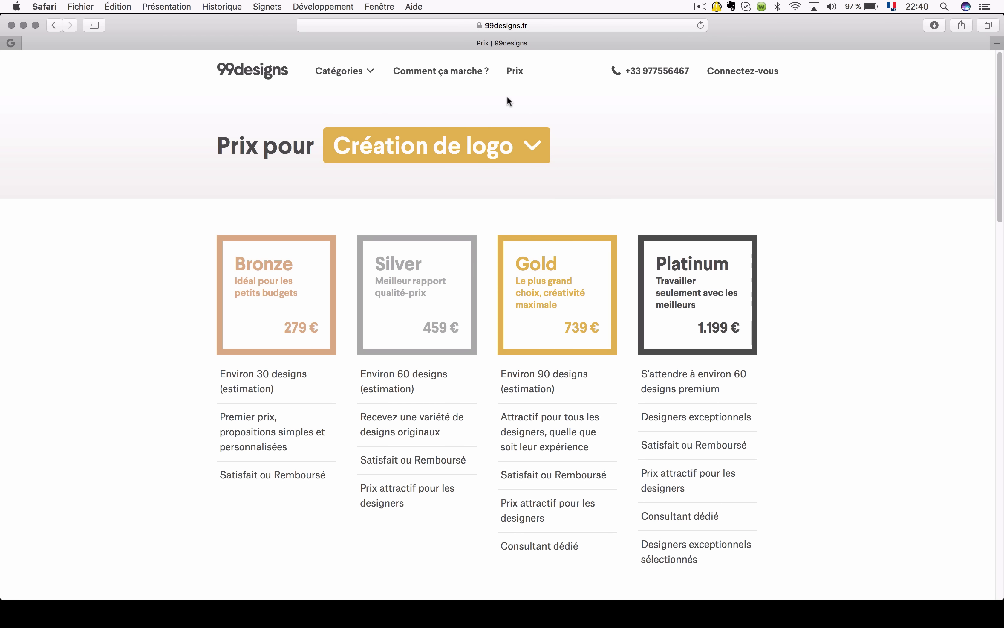
Go to thenounproject.com and search its icons for "fish"
left_click(523, 28)
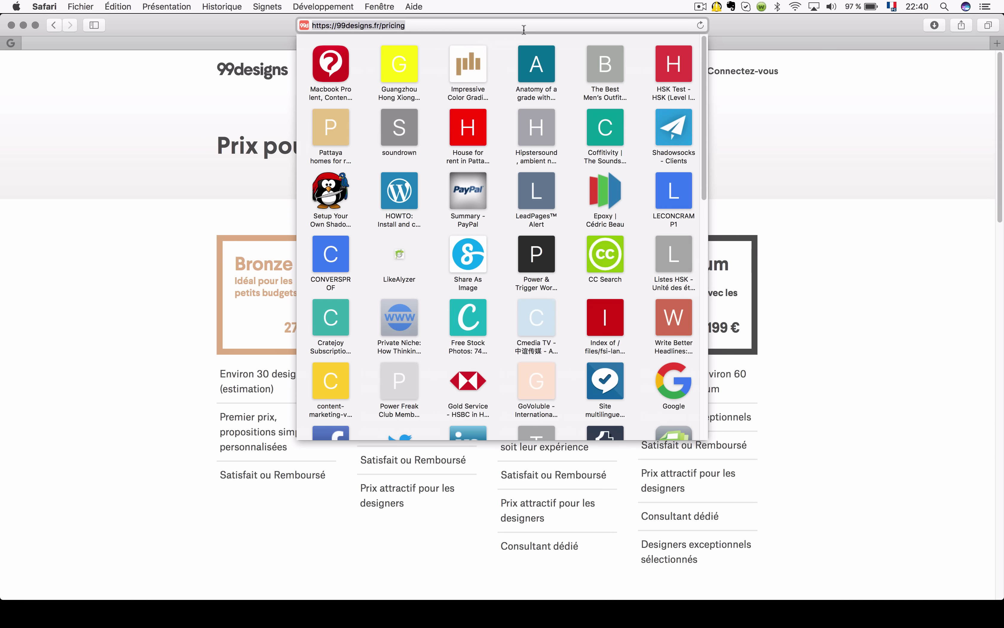
type("the")
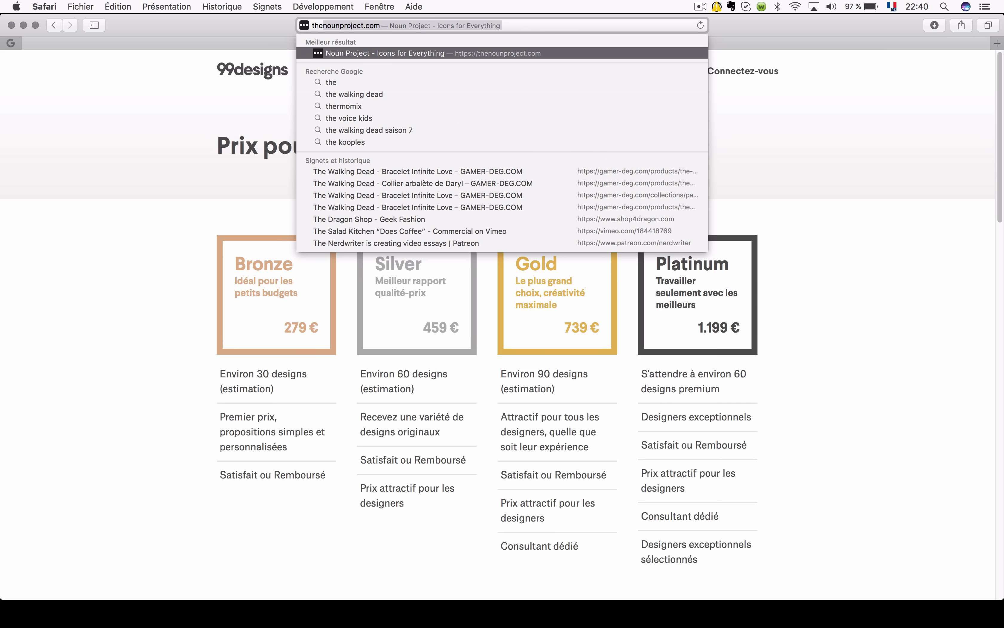
key("Return")
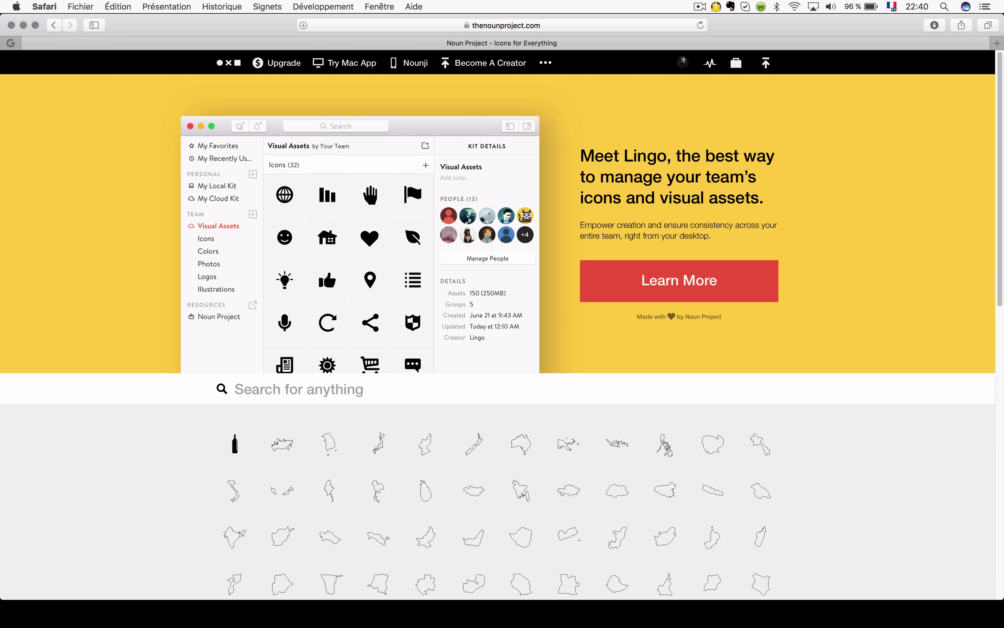
type("fish")
key("Return")
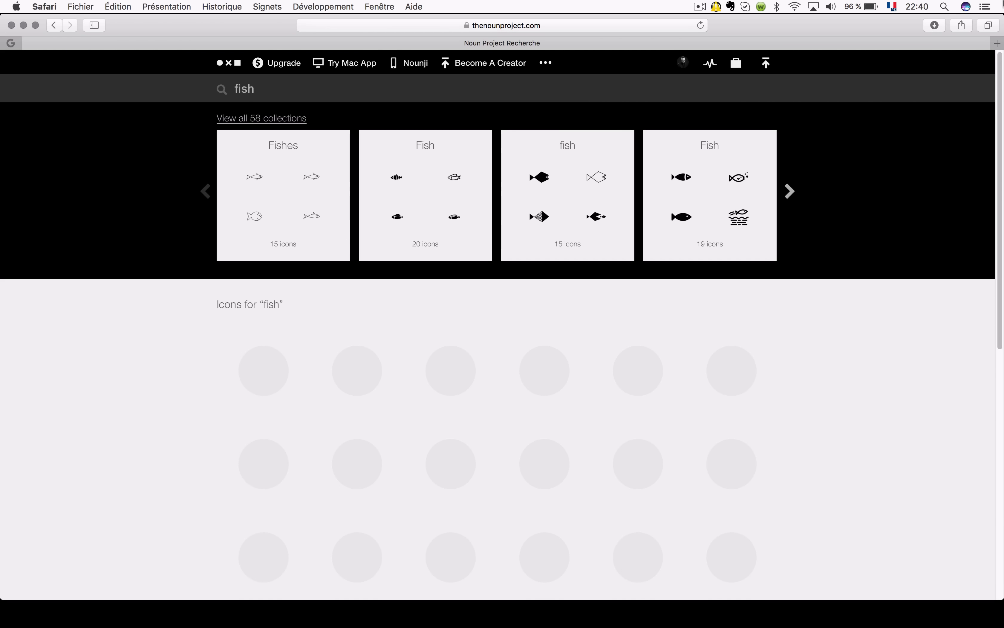
Browse the fish icon results and open the details of the Fish Window icon
scroll(862, 320, "down", 6)
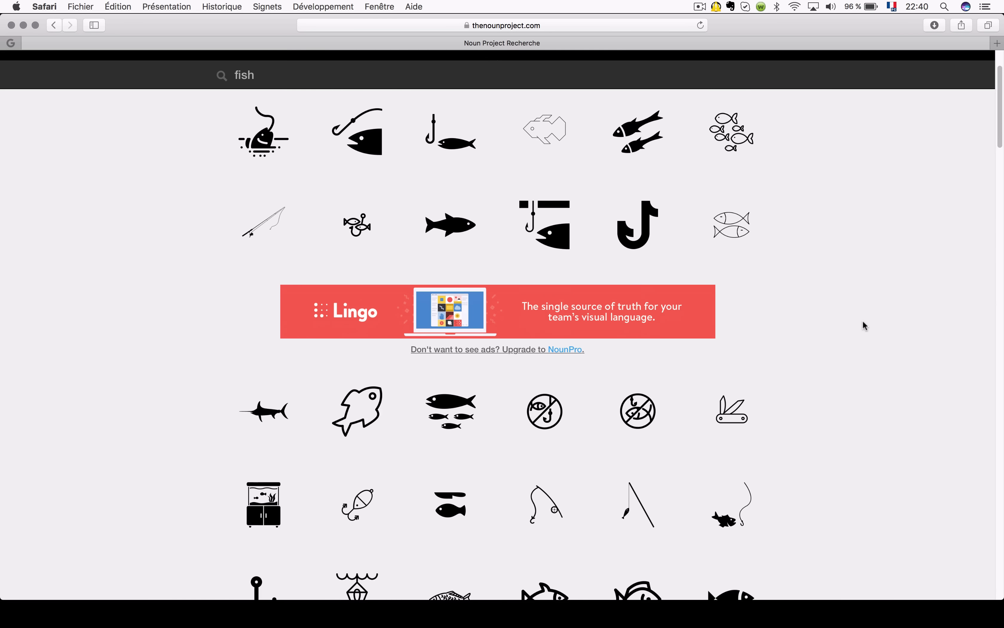
scroll(863, 322, "down", 15)
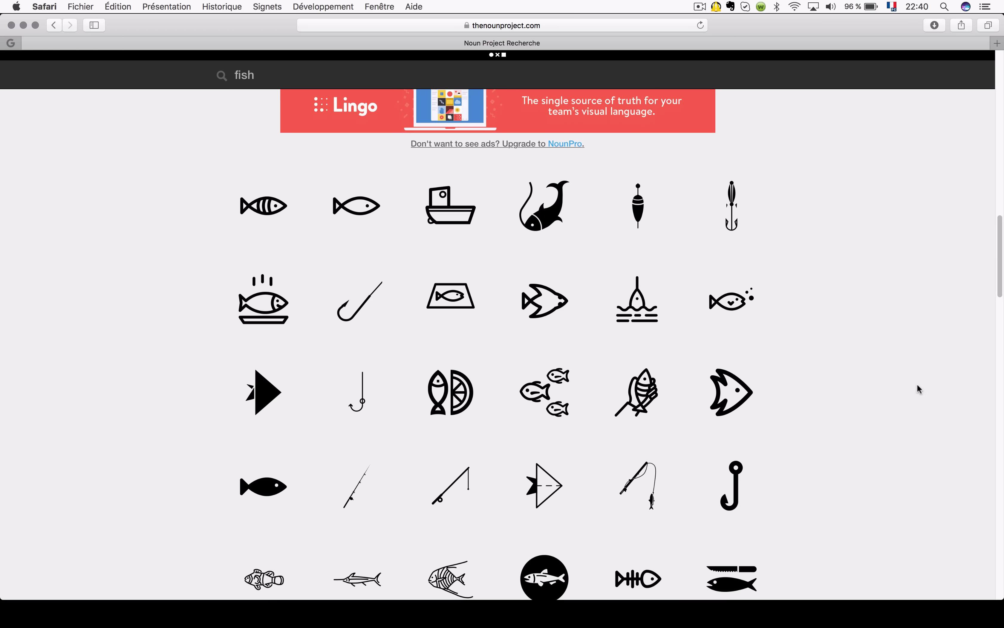
scroll(917, 386, "down", 6)
scroll(917, 388, "down", 15)
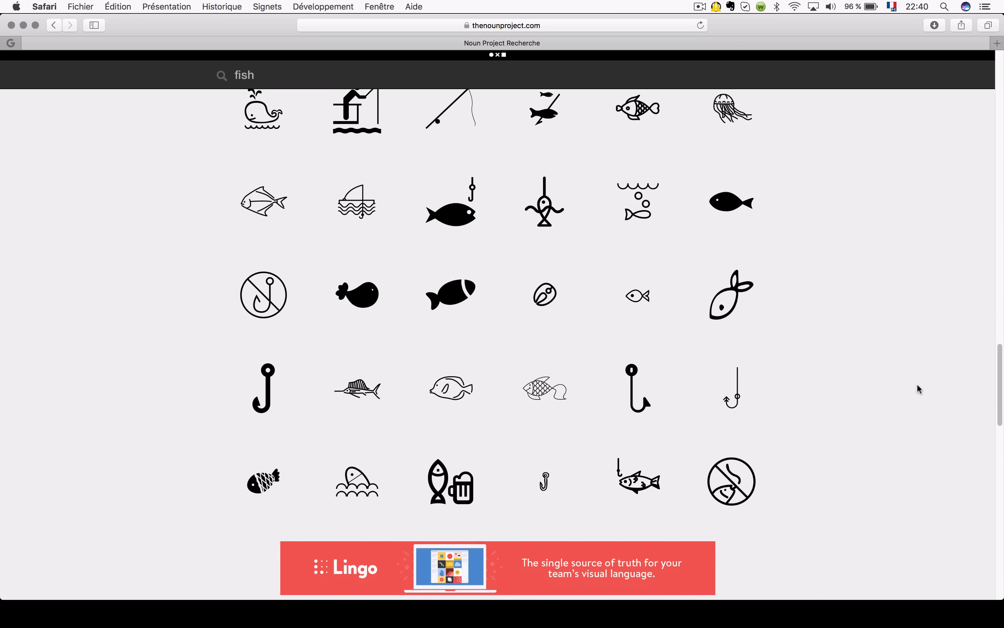
scroll(917, 384, "down", 1)
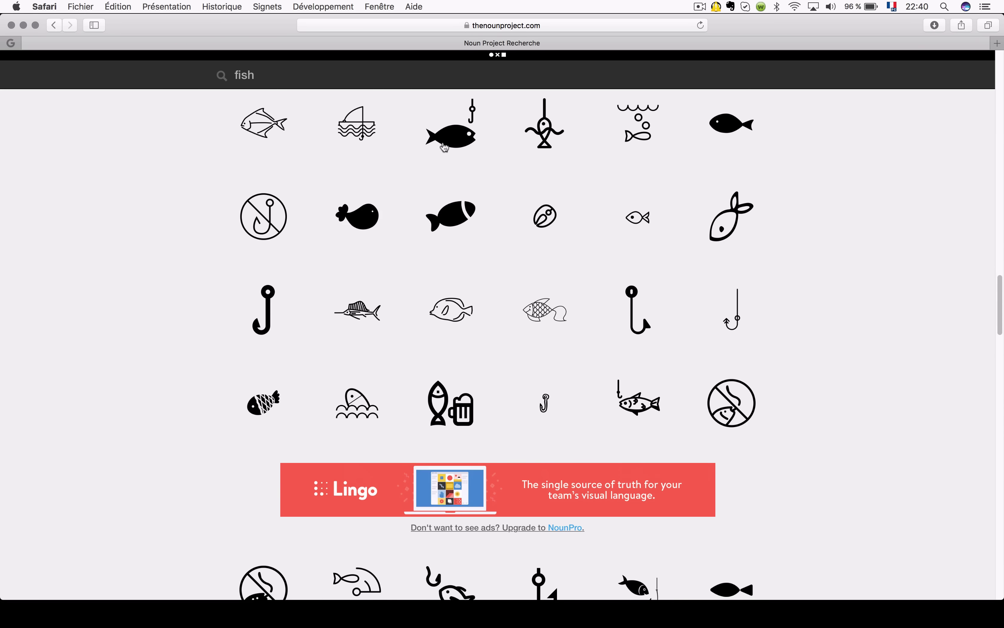
scroll(909, 334, "down", 8)
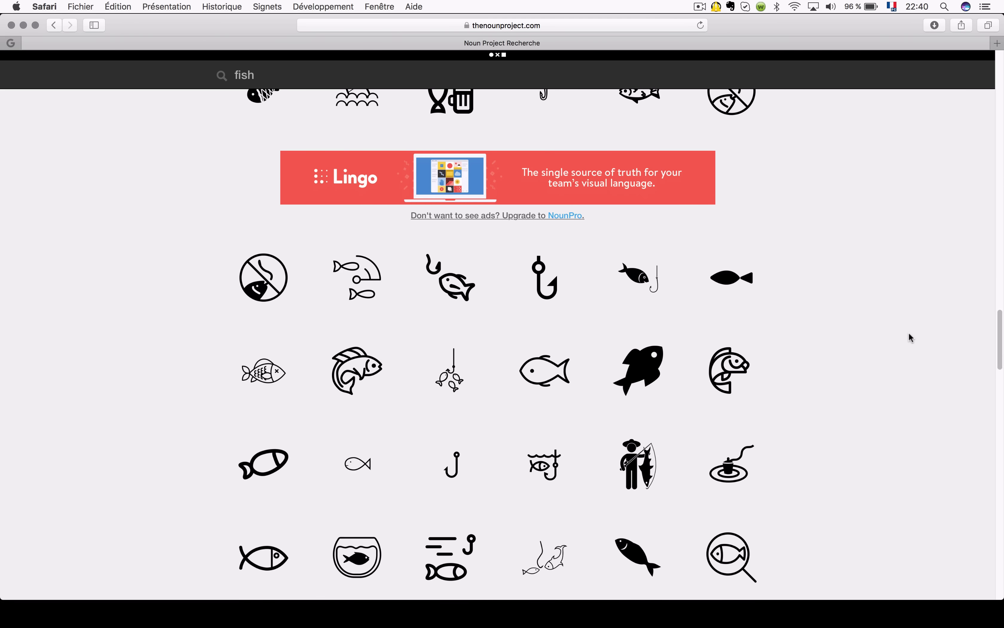
scroll(909, 334, "down", 12)
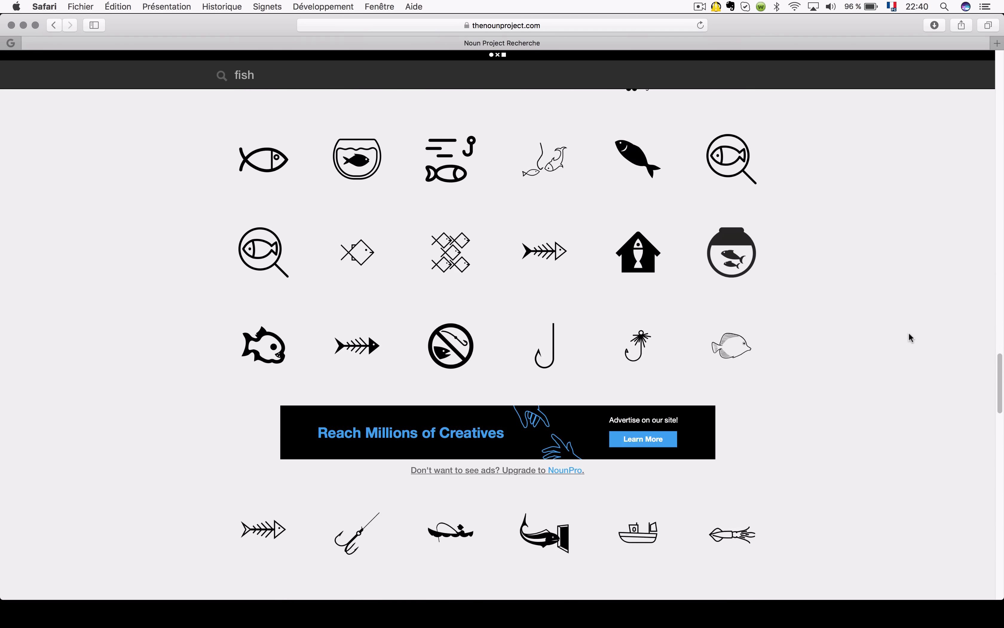
scroll(908, 332, "down", 6)
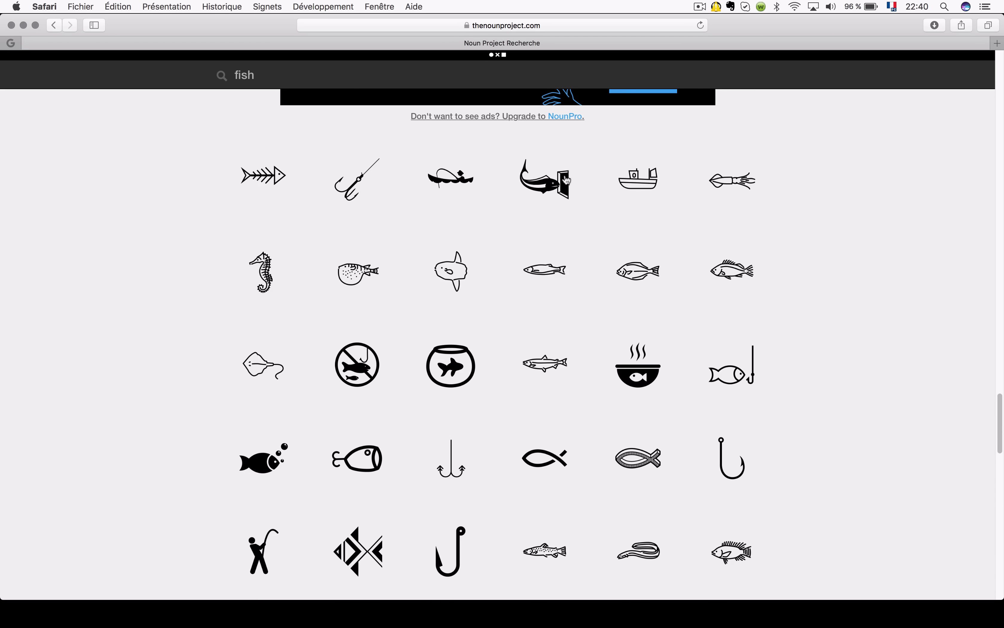
left_click(565, 174)
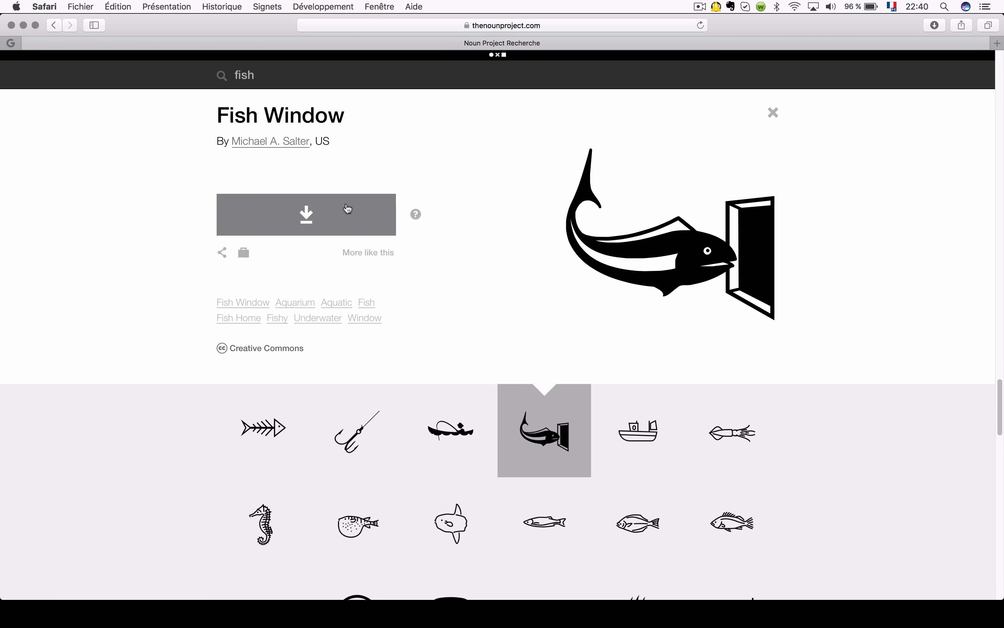
Request the Fish Window icon as a PNG with the paid license and review its pricing and payment options
left_click(348, 209)
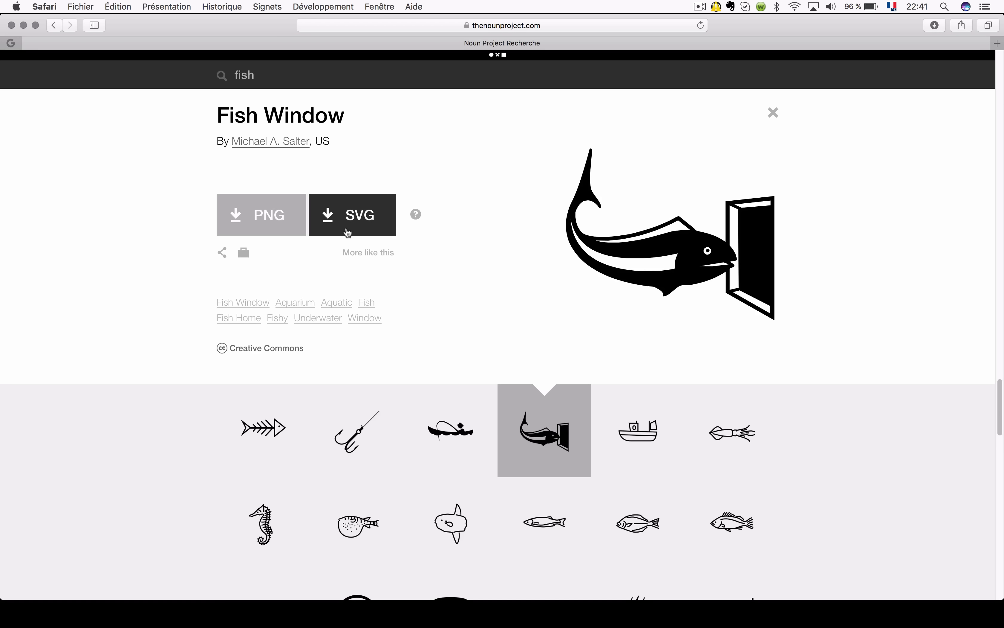
left_click(263, 224)
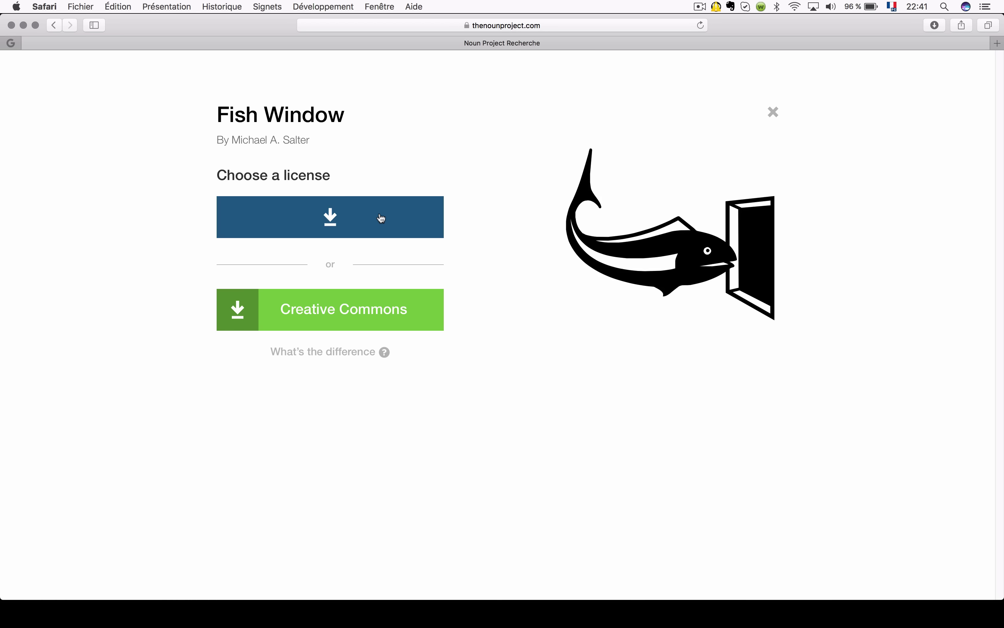
left_click(325, 226)
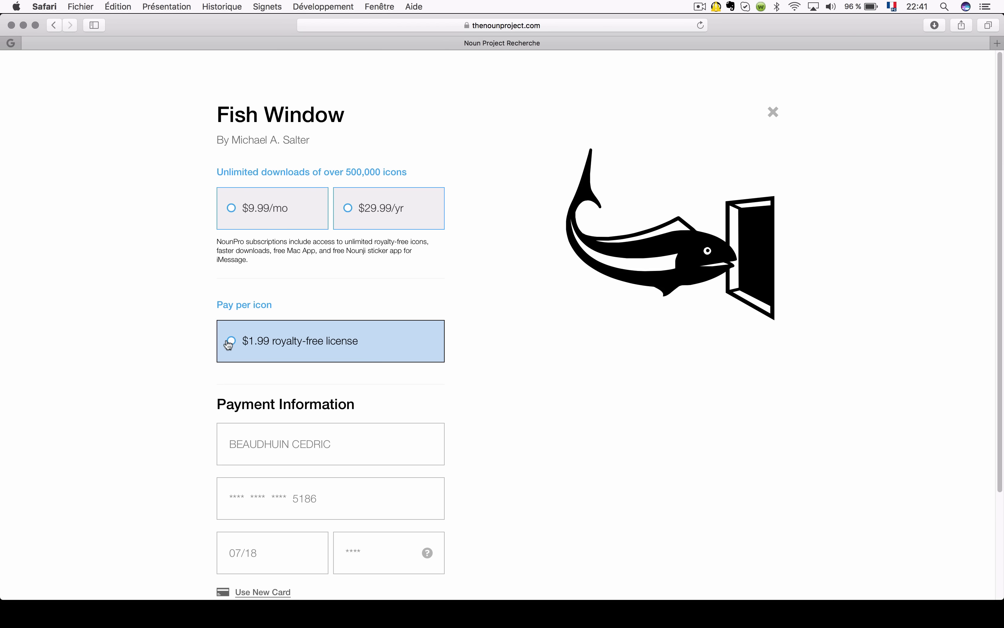
scroll(535, 321, "down", 3)
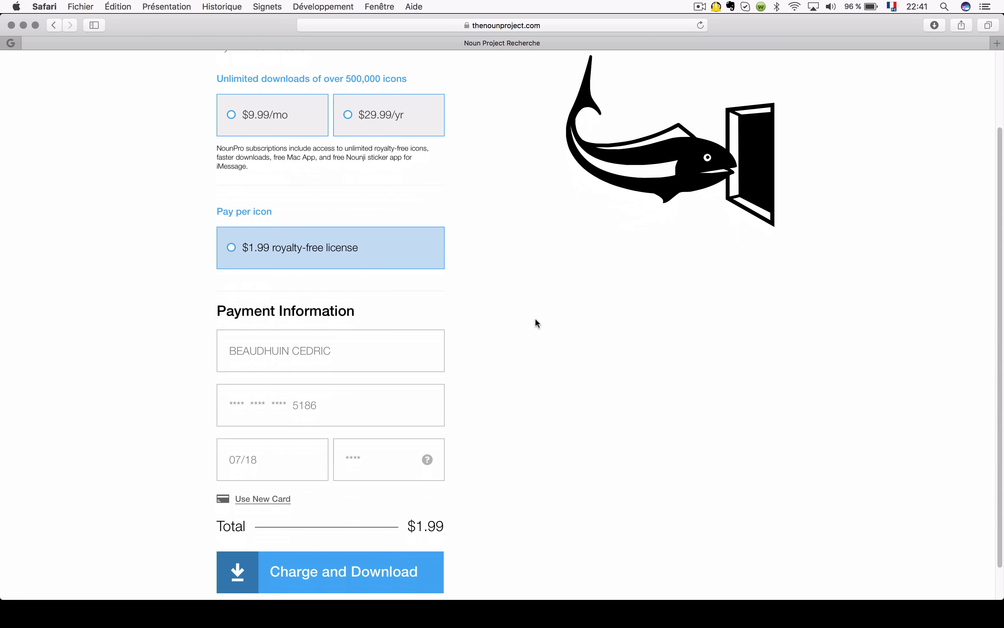
scroll(289, 332, "down", 2)
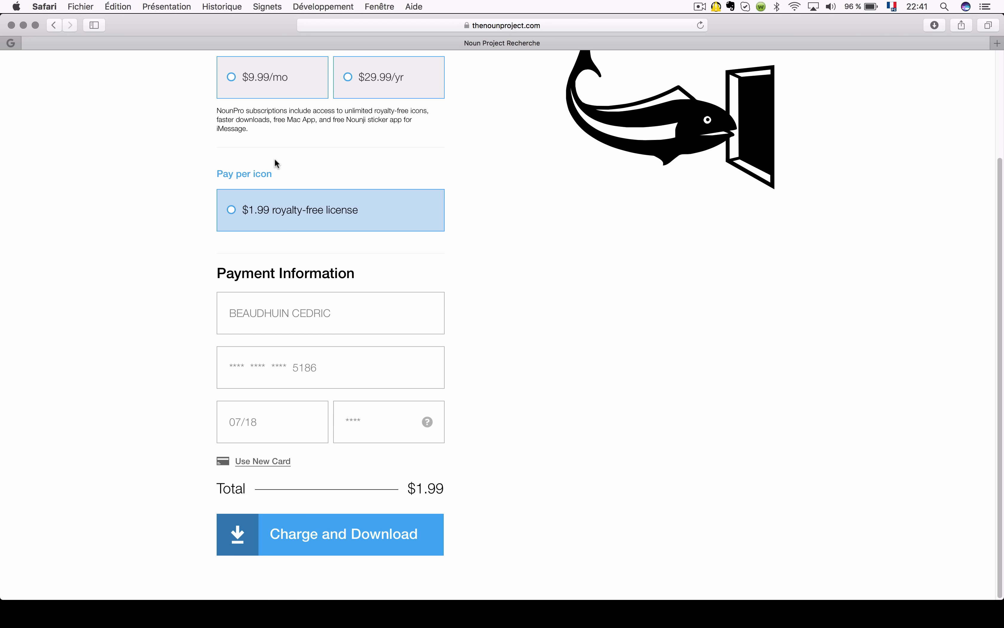
left_click(57, 26)
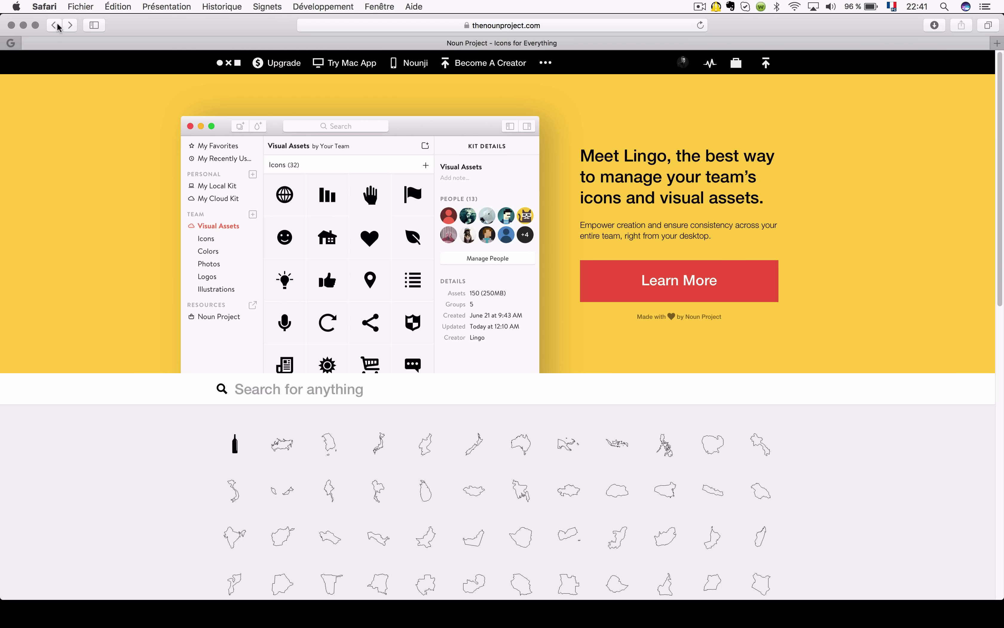
left_click(71, 26)
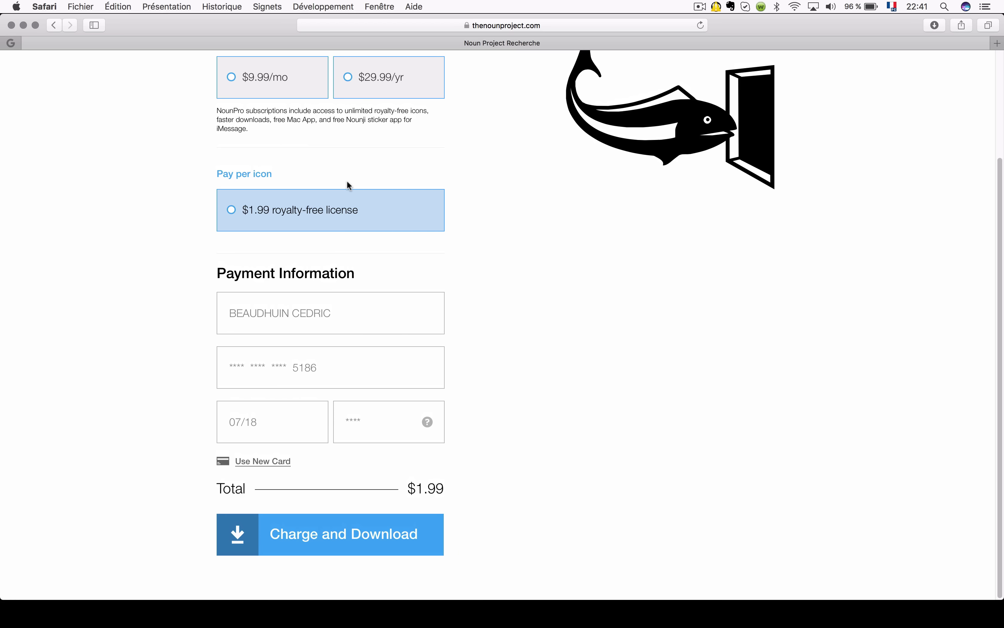
scroll(656, 319, "up", 3)
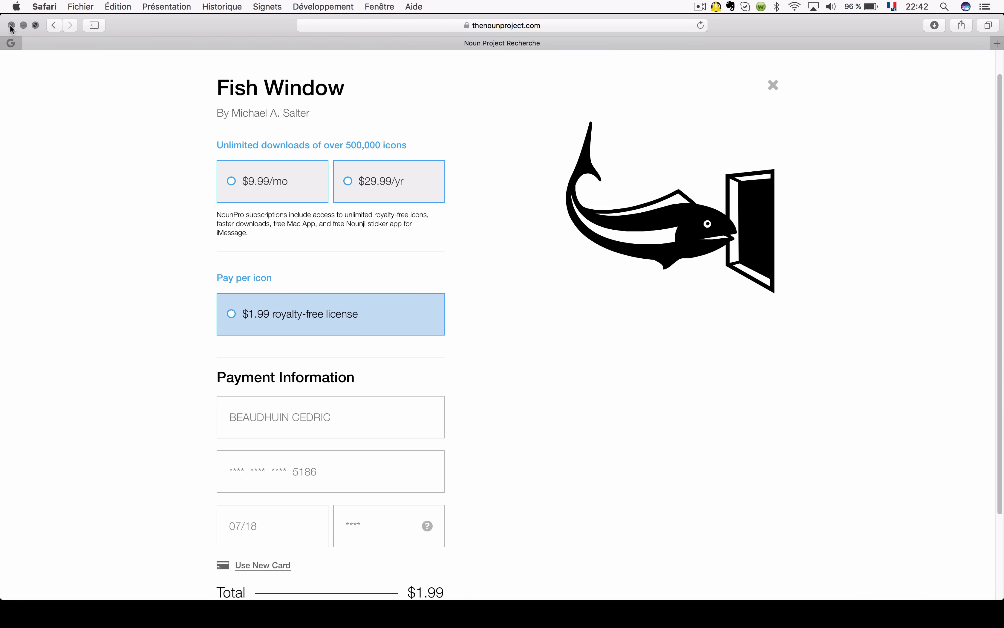
Switch to GIMP by launching it through the system search
key("super+space")
type("the gimp")
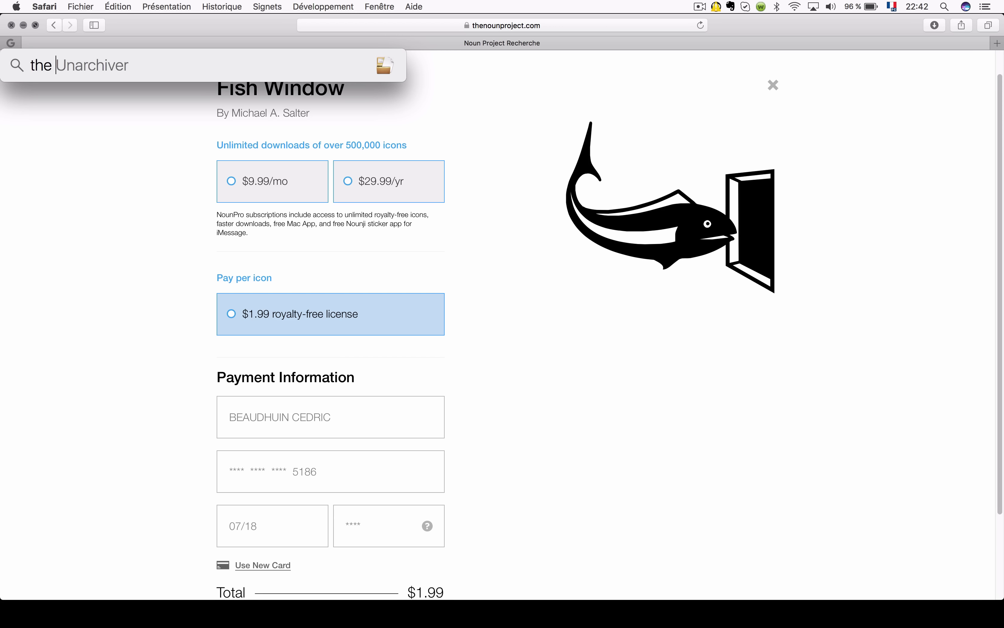
key("Return")
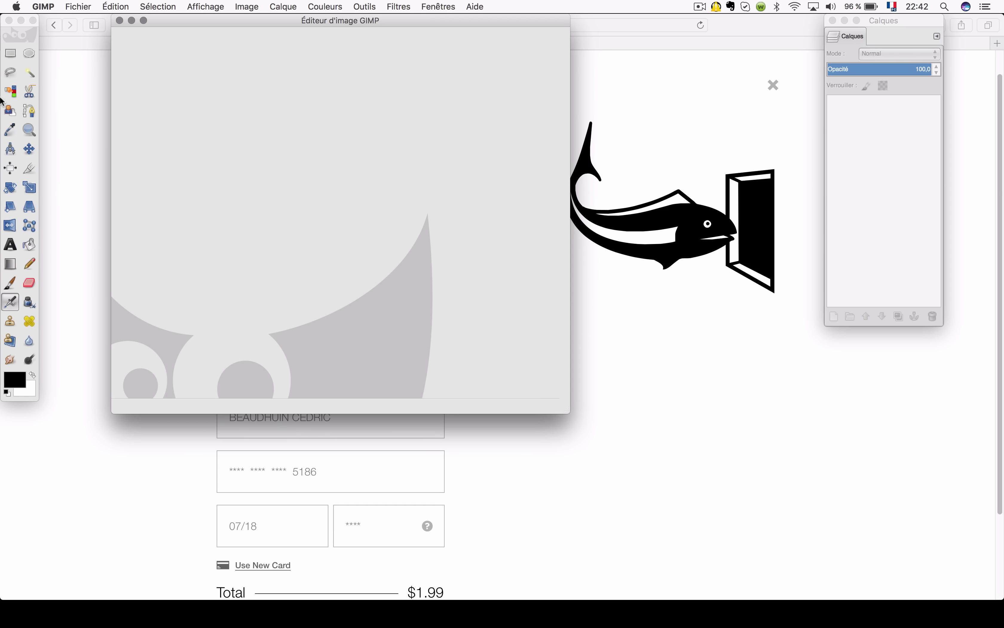
Create a new 800 × 800 px image and enlarge the image window
key("super+n")
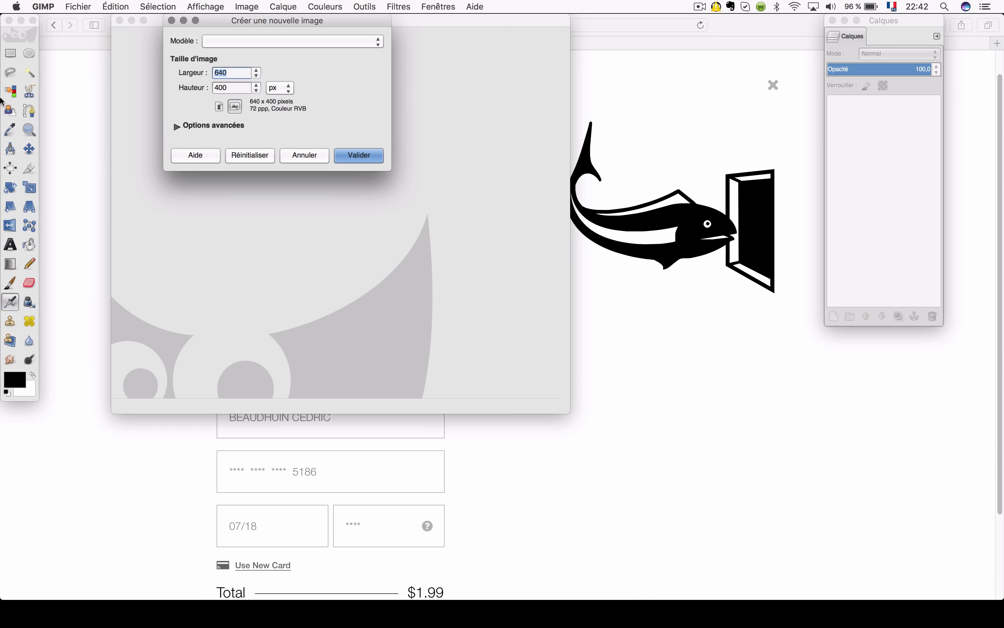
type("800")
key("Tab")
type("800")
key("Return")
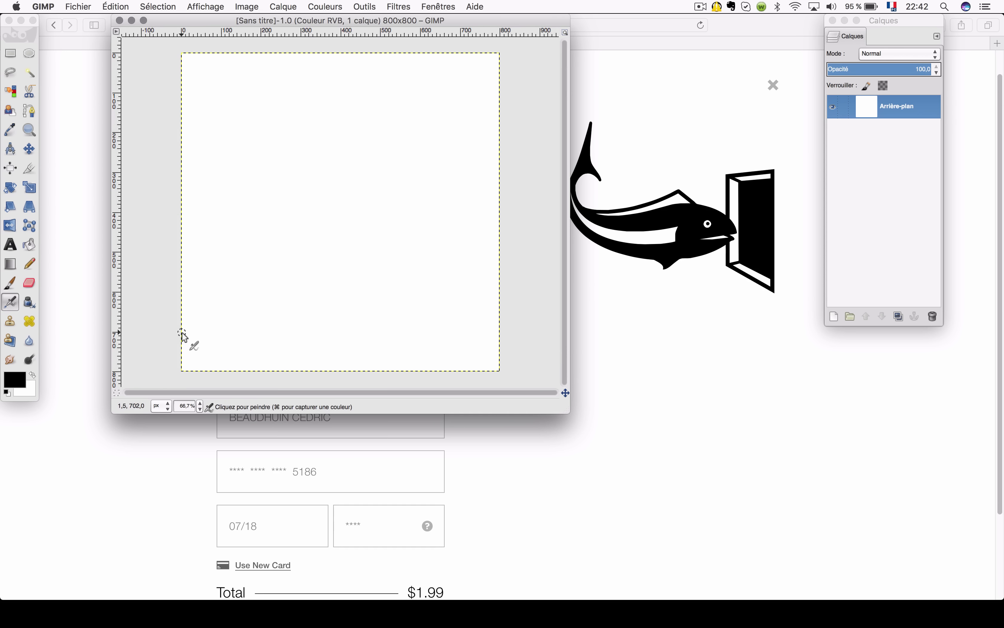
left_click_drag(569, 412, 793, 503)
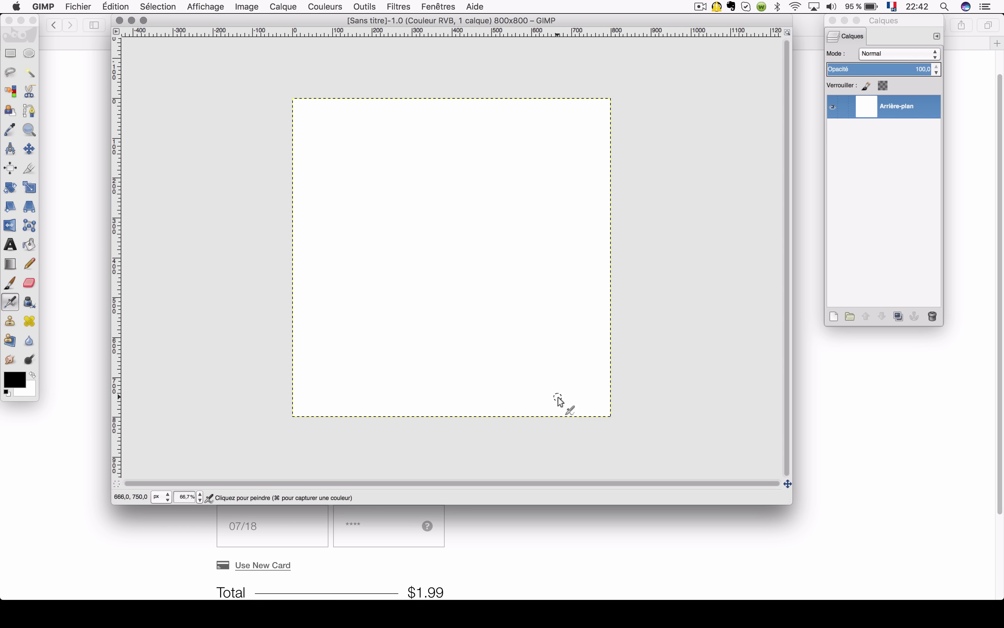
Add the text "TRUITE MASTER" near the lower-left corner of the canvas
left_click(10, 244)
left_click(315, 381)
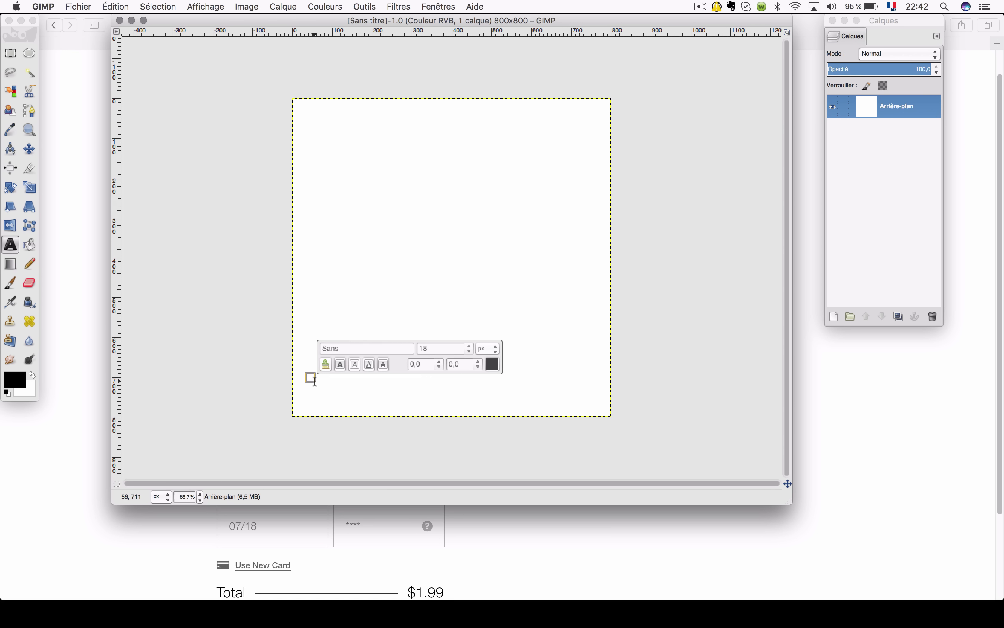
type("TRUI")
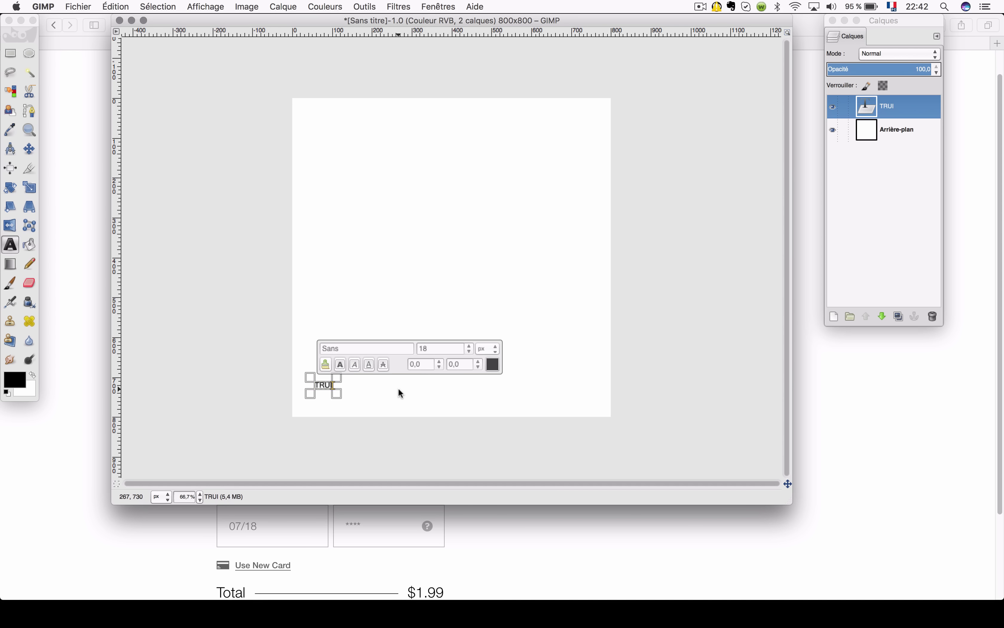
type("TE MASTER")
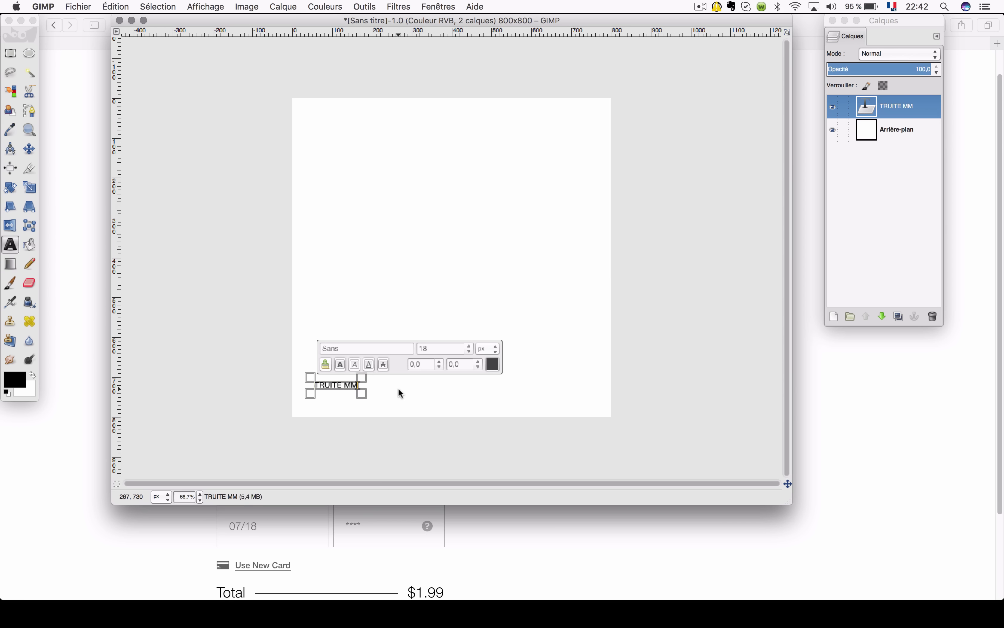
Set the font of the whole "TRUITE MASTER" text to Gill Sans Ultra-Bold
key("super+a")
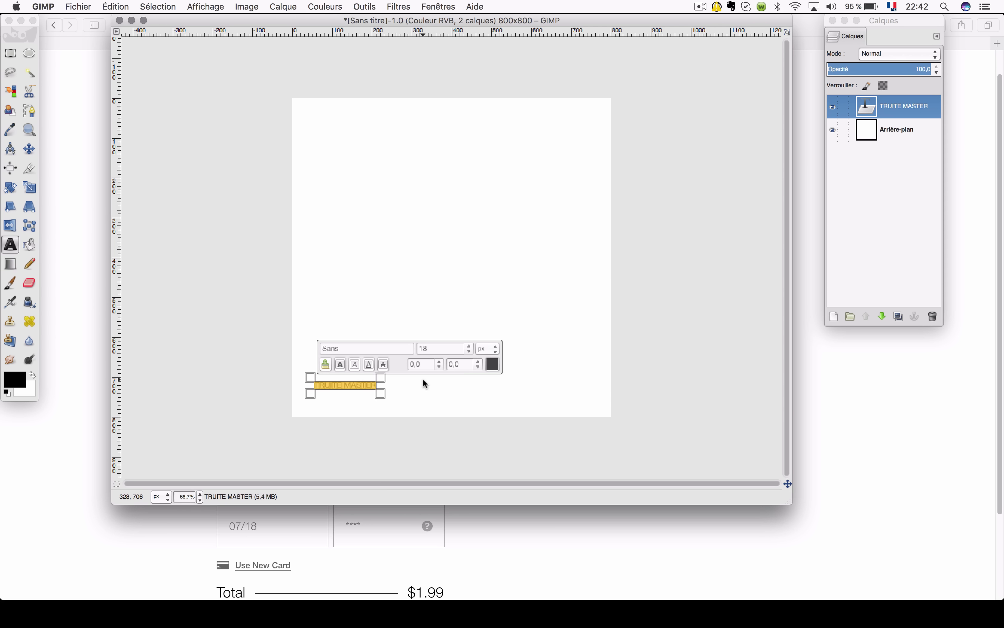
left_click(348, 349)
type("g")
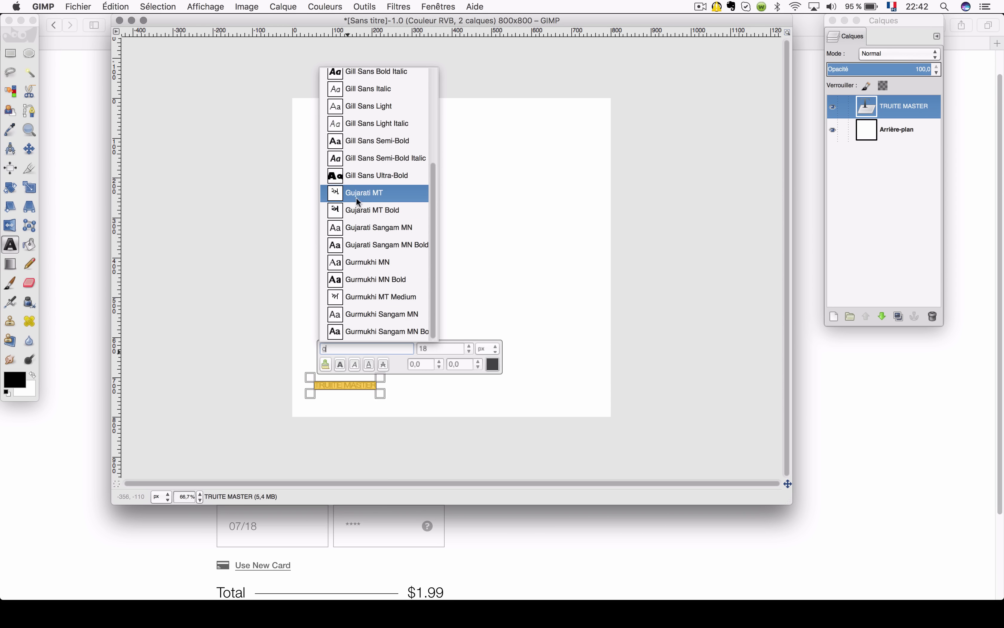
scroll(365, 180, "up", 3)
scroll(366, 179, "down", 3)
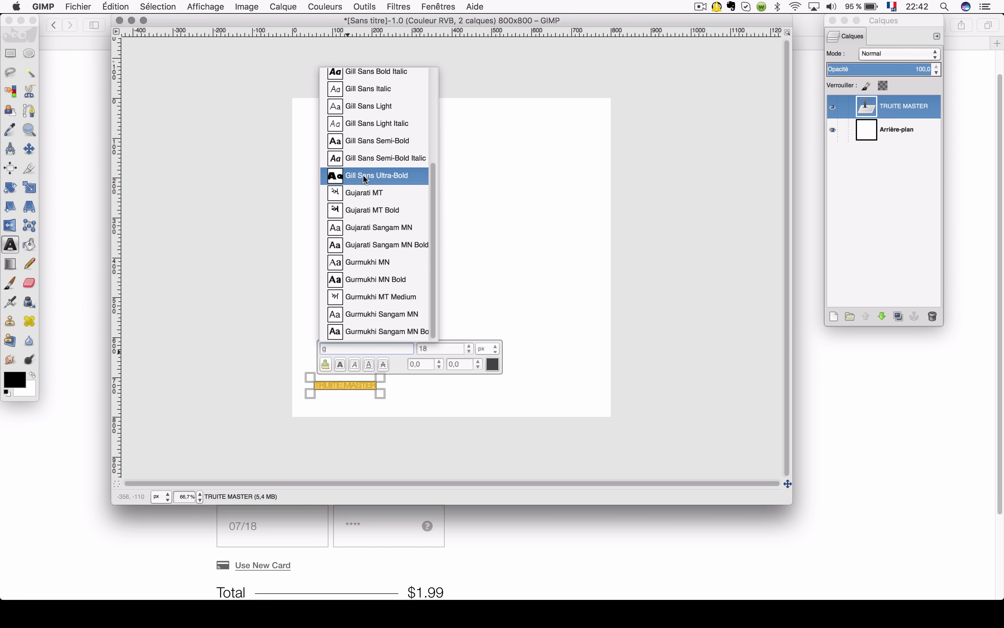
left_click(365, 176)
Set the text size to 68 px and move the text slightly to centre it near the canvas's lower edge
left_click(450, 351)
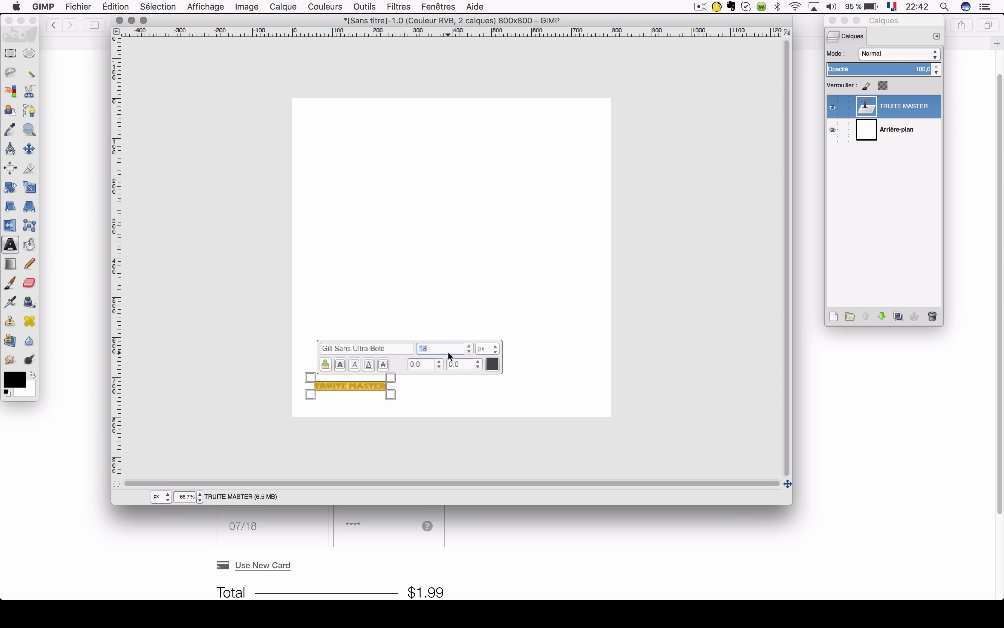
type("42")
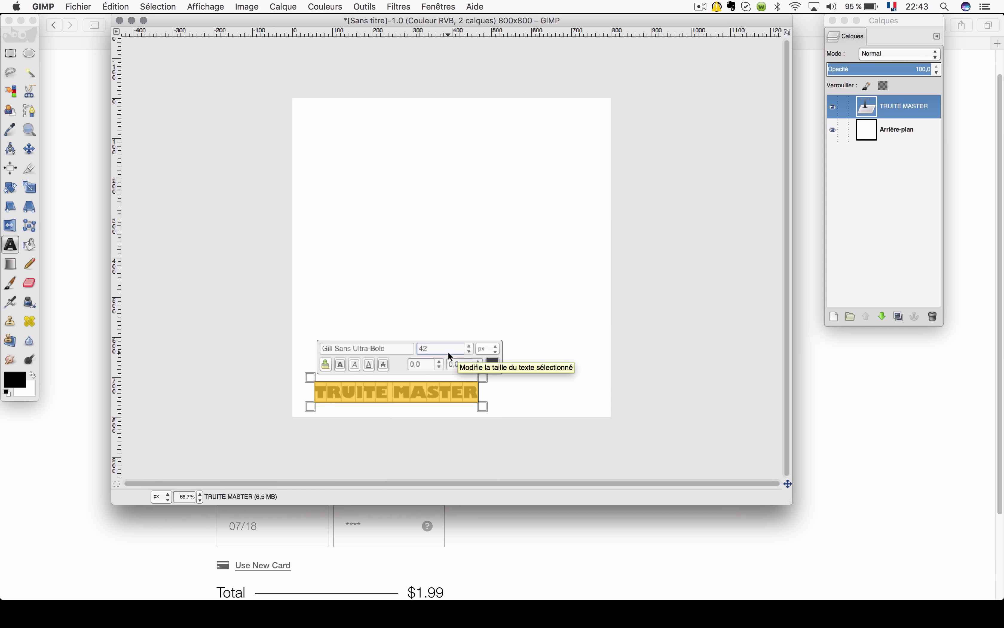
double_click(449, 348)
type("68")
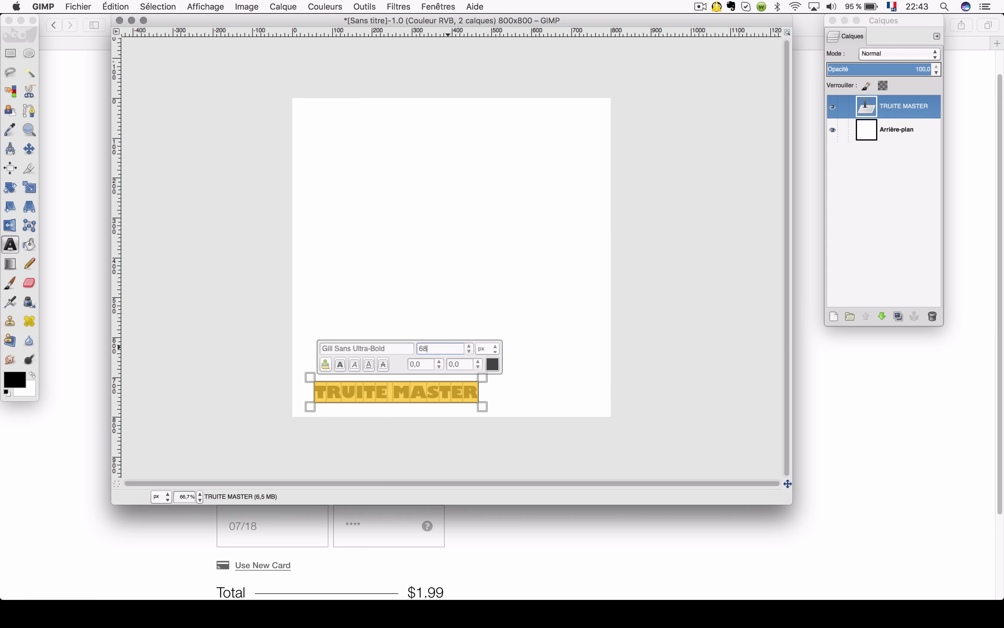
left_click(31, 157)
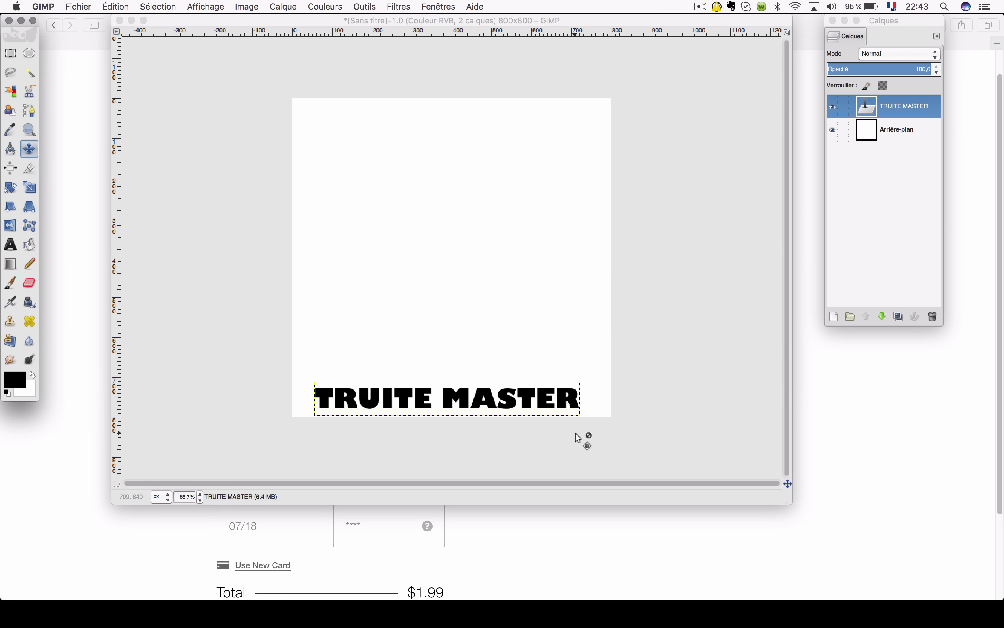
left_click_drag(531, 398, 535, 395)
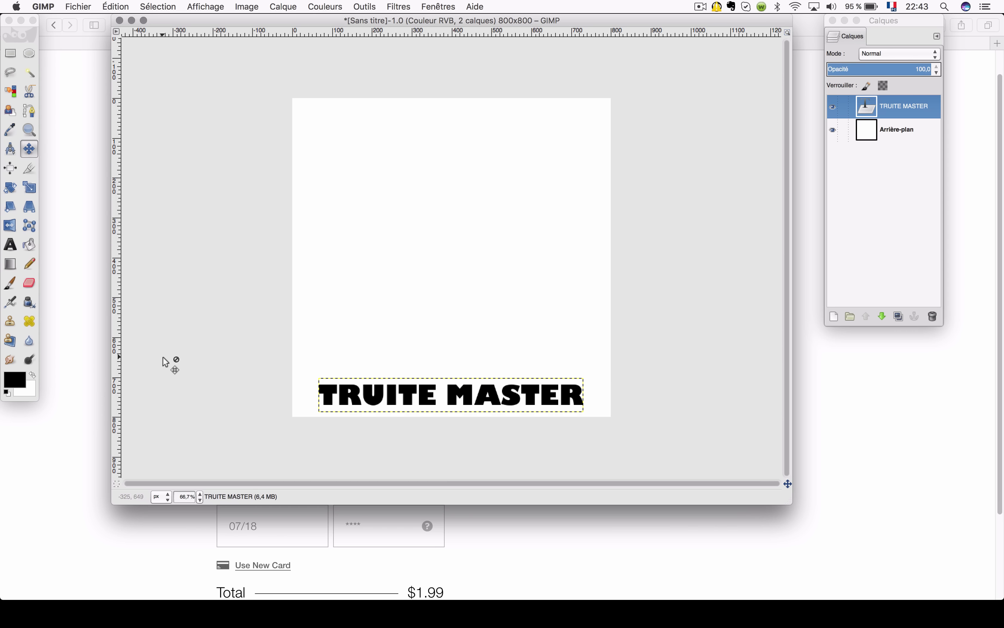
Switch to Finder by launching it through the system search
key("super+space")
type("finder")
key("Escape")
key("super+space")
type("finder")
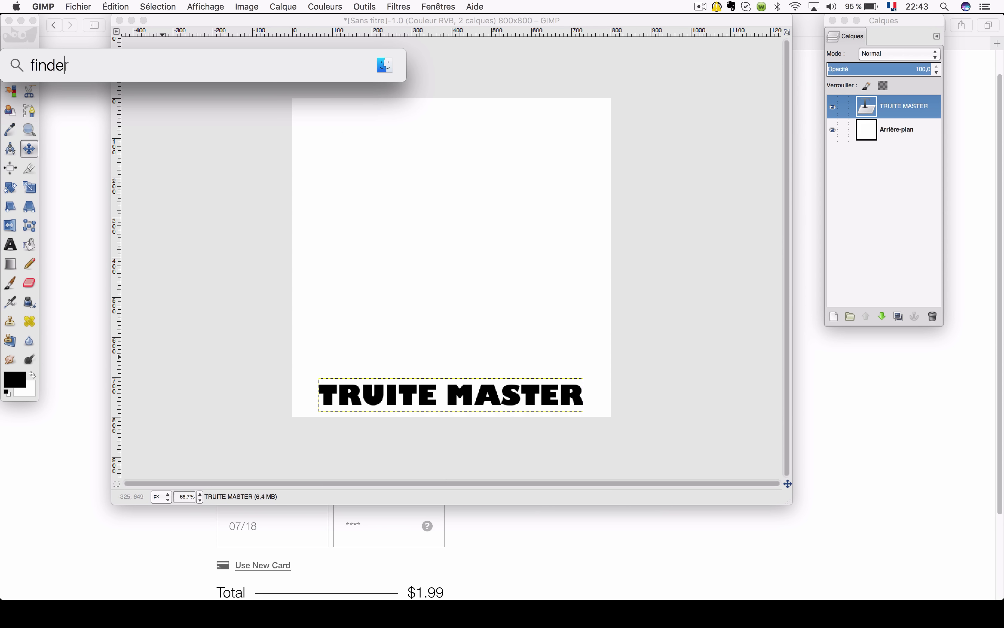
key("Return")
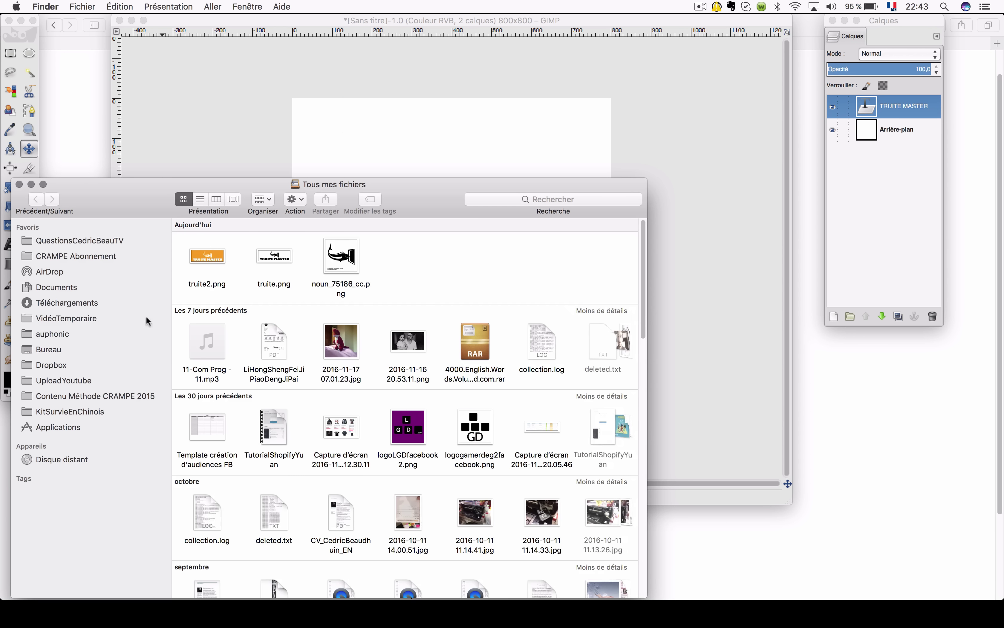
Bring noun_75186_cc.png from Finder into the GIMP image as a new layer
left_click(340, 258)
left_click_drag(338, 255, 432, 193)
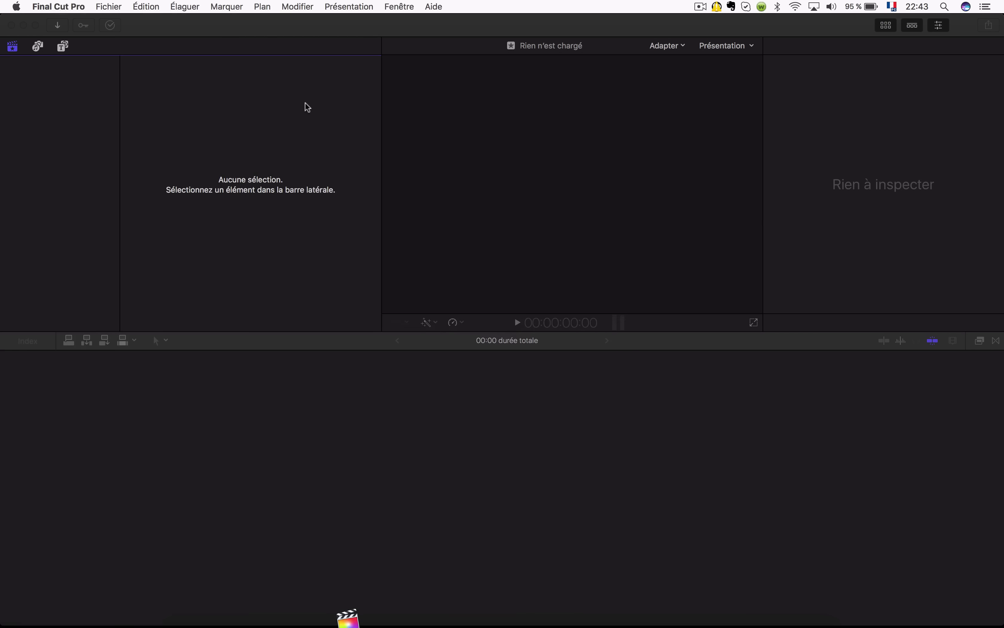
left_click(613, 293)
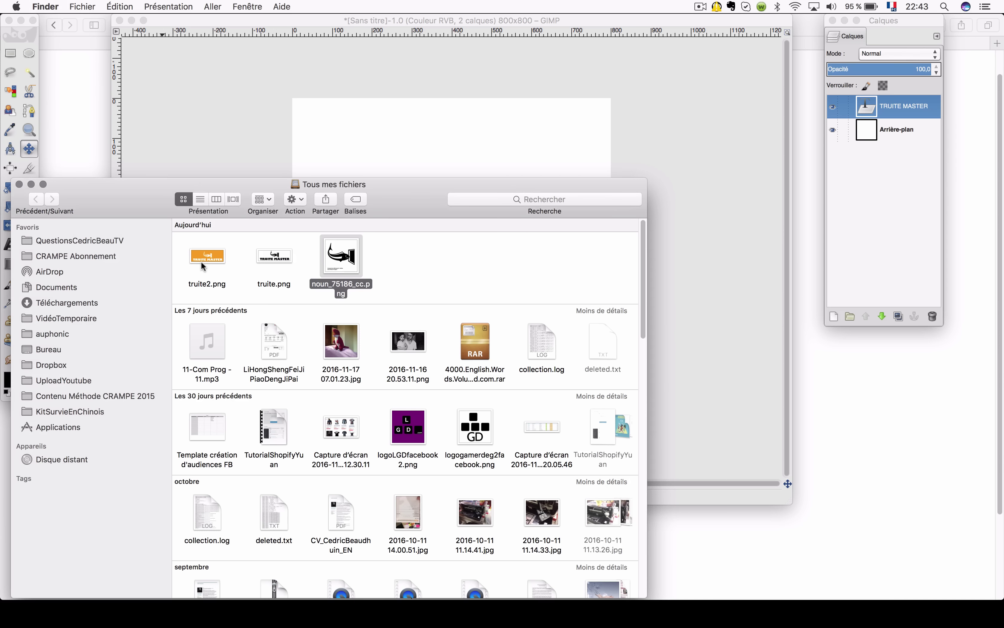
left_click_drag(338, 264, 439, 143)
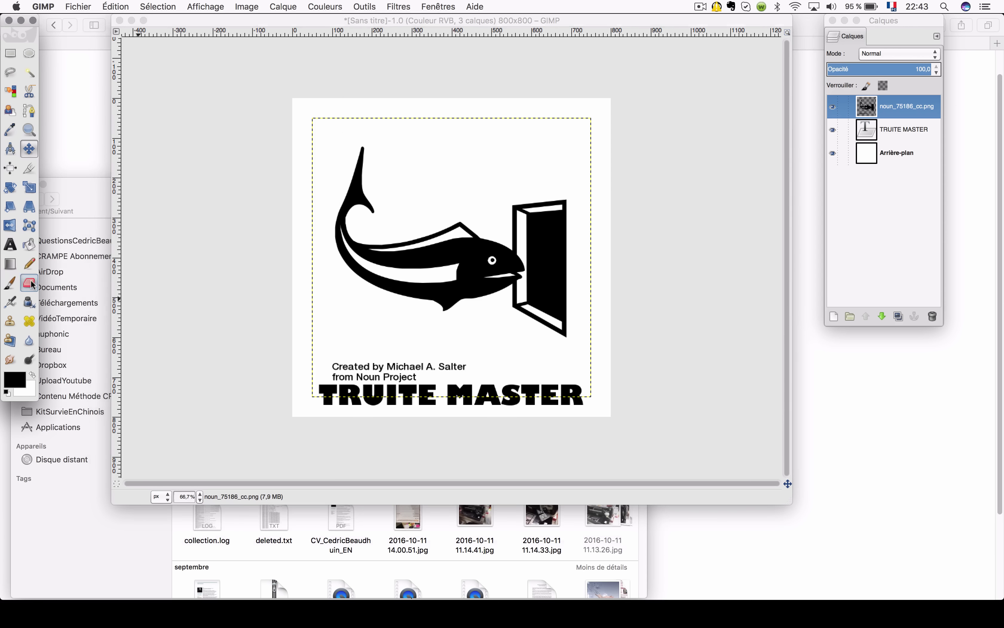
Erase the creator attribution text beneath the fish icon with the Eraser
left_click(29, 283)
mouse_move(335, 364)
left_mouse_down()
mouse_move(393, 358)
mouse_move(467, 367)
mouse_move(346, 365)
mouse_move(364, 366)
mouse_move(328, 382)
mouse_move(345, 372)
mouse_move(417, 376)
mouse_move(375, 381)
left_mouse_up()
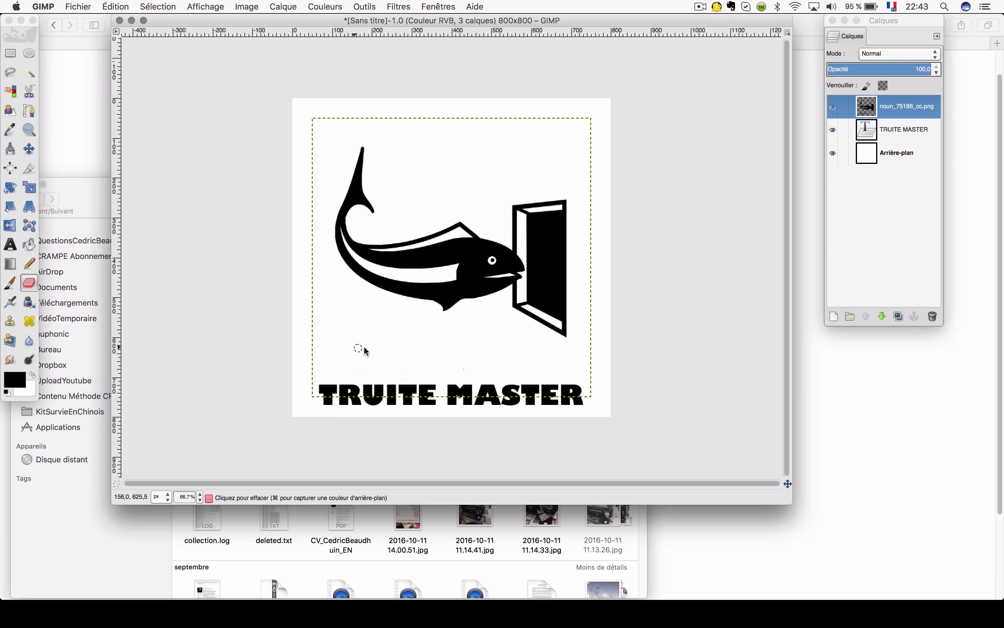
Scale the fish icon layer proportionally to 190 × 190 px, positioned over the middle of the text
left_click(907, 116)
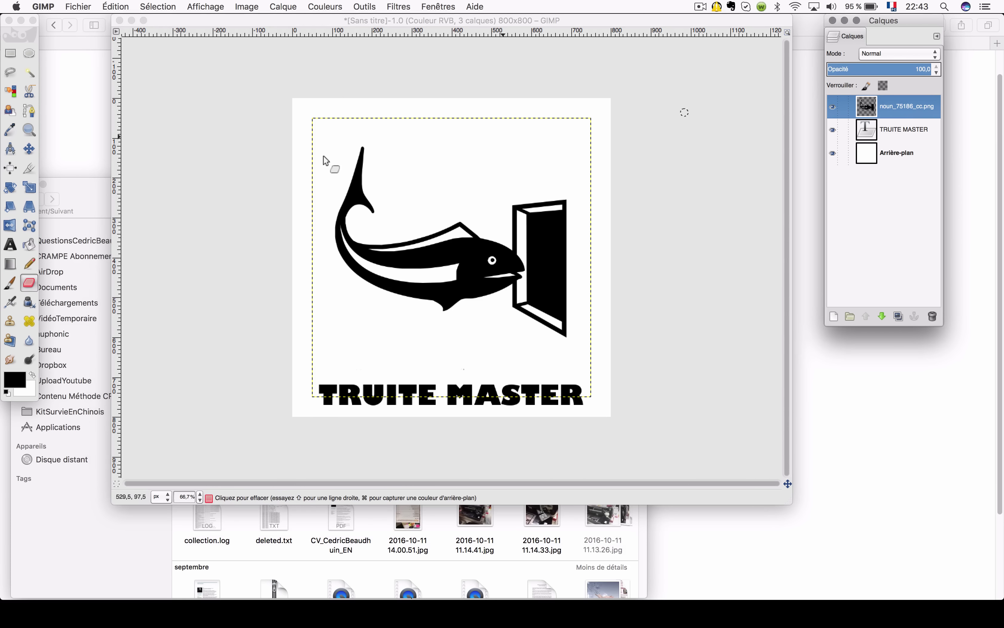
left_click(29, 186)
left_click(475, 297)
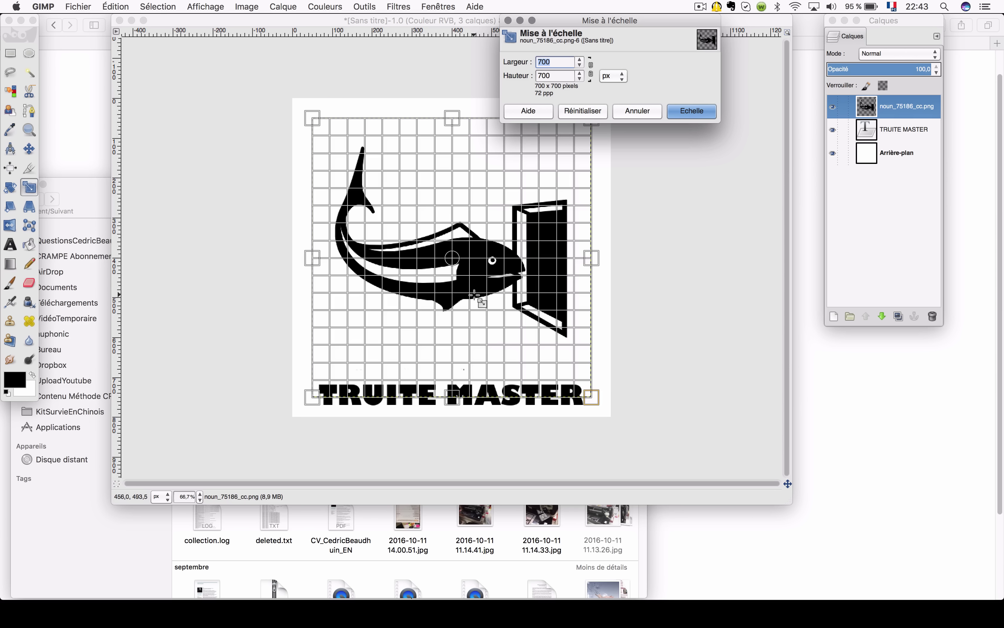
left_click(591, 75)
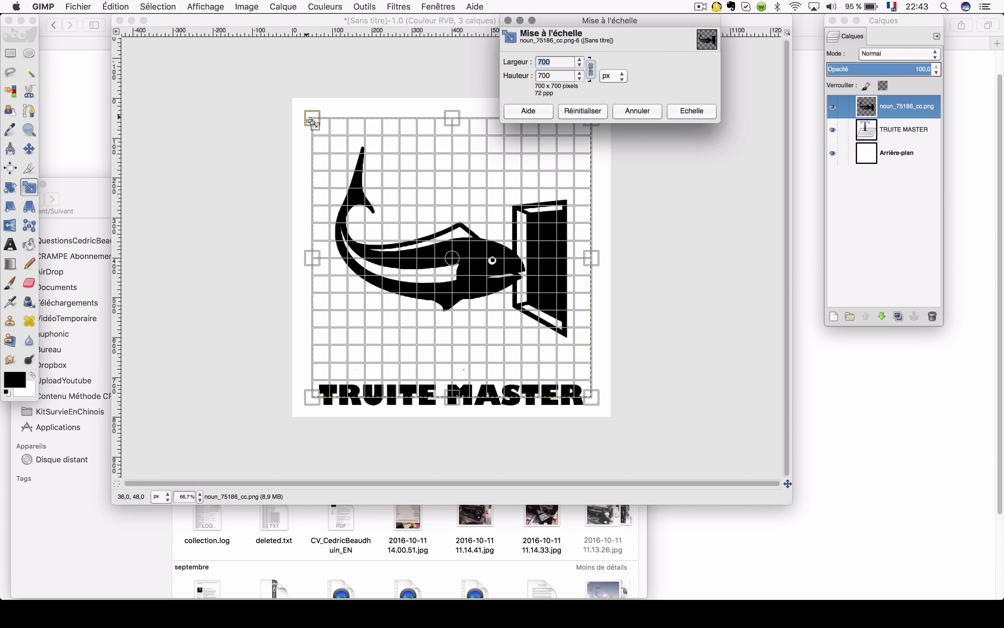
left_click(364, 184)
left_click_drag(364, 184, 445, 388)
left_click_drag(404, 340, 425, 361)
left_click_drag(457, 400, 457, 399)
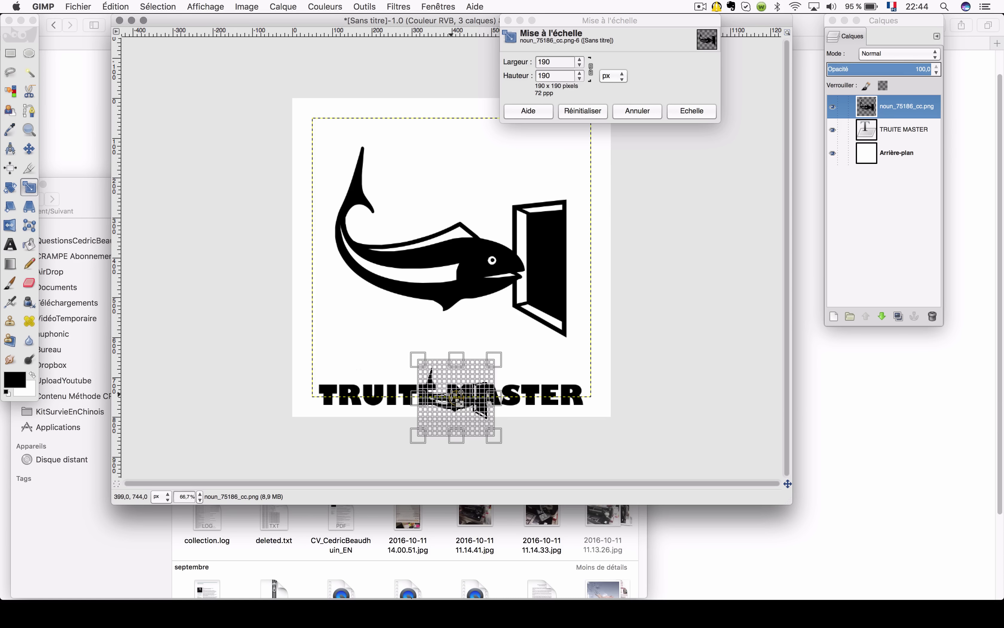
left_click(692, 110)
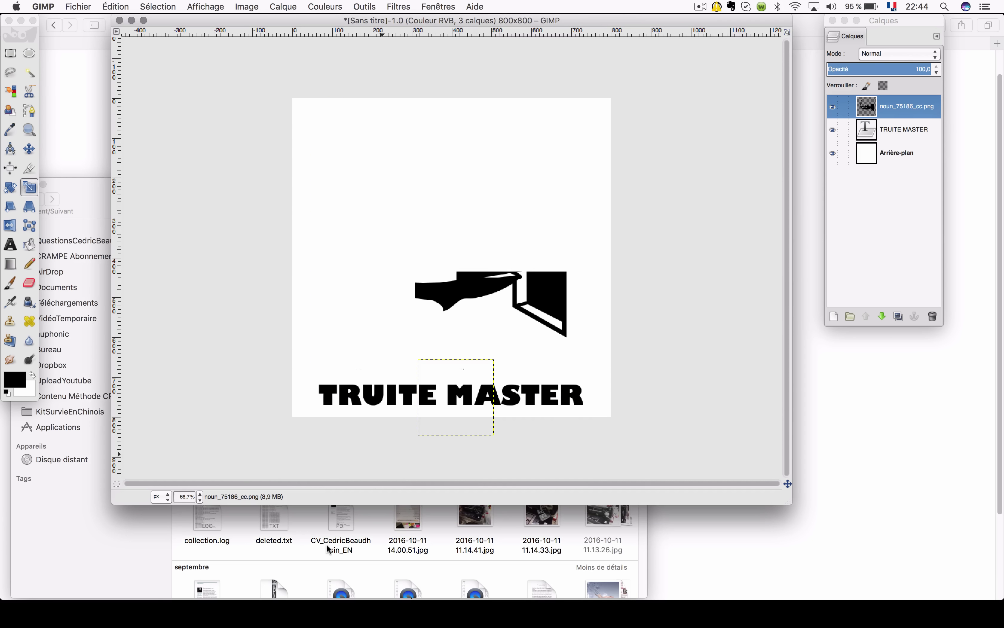
Move the scaled fish icon layer up so it sits centred just above the "TRUITE MASTER" text
left_click(29, 157)
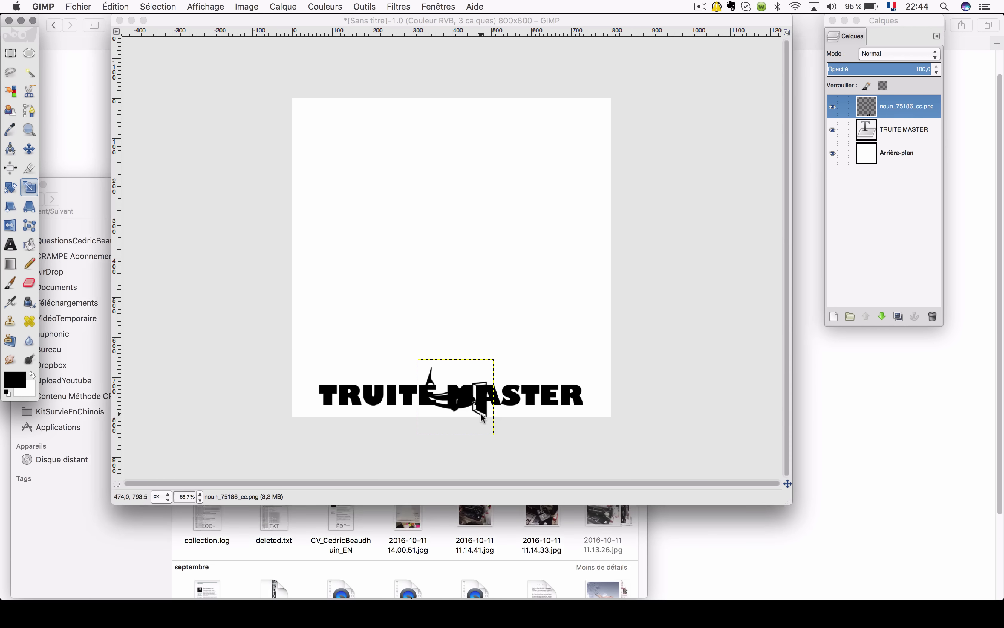
left_click(481, 413)
left_click(672, 111)
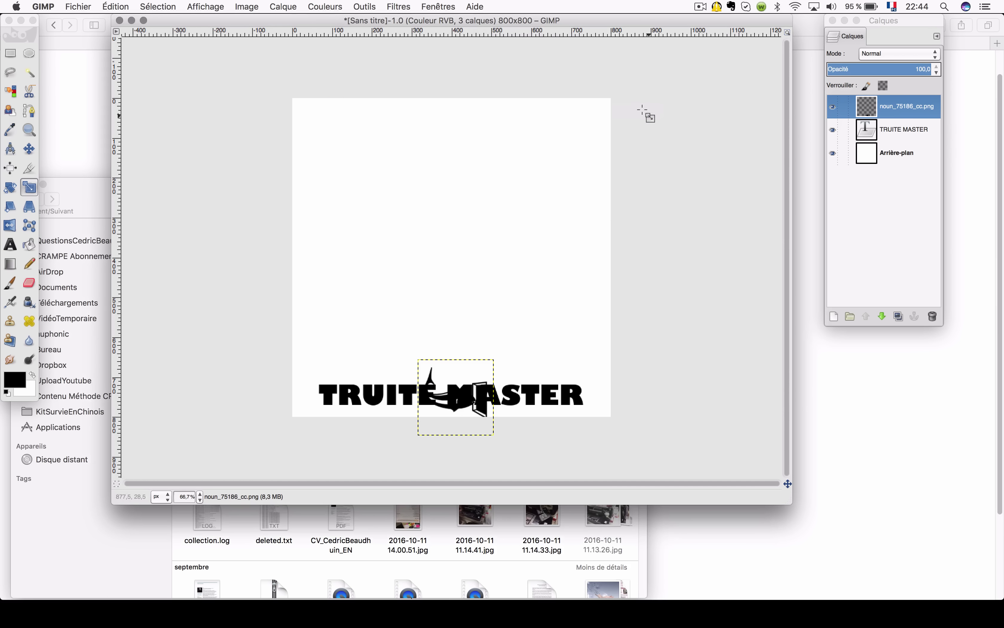
left_click(902, 129)
left_click(899, 108)
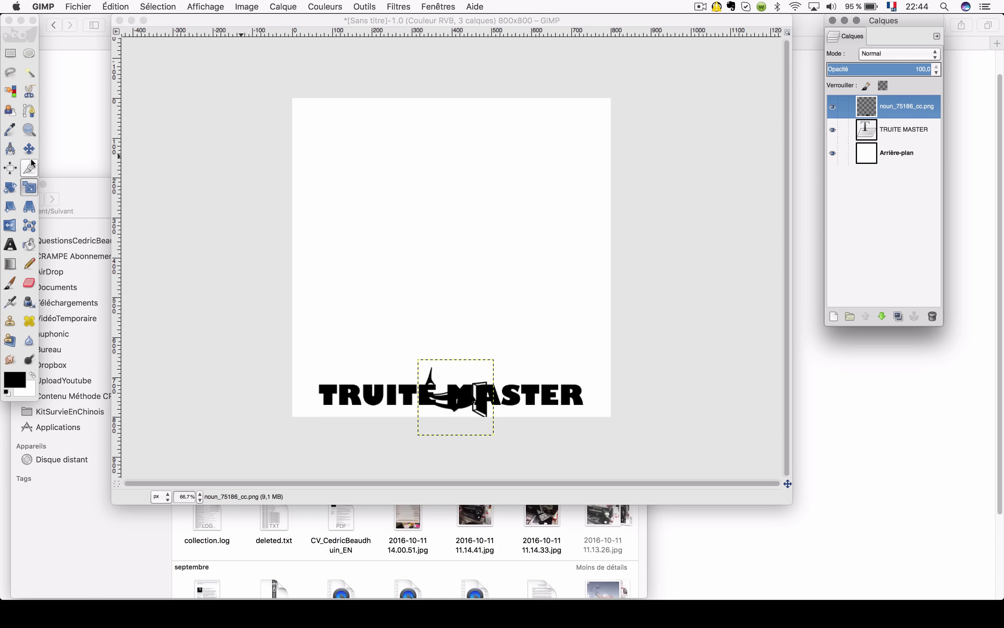
left_click(29, 148)
left_click_drag(432, 409, 435, 364)
Export the image to the Desktop as truite.png, replacing the existing file
left_click(77, 6)
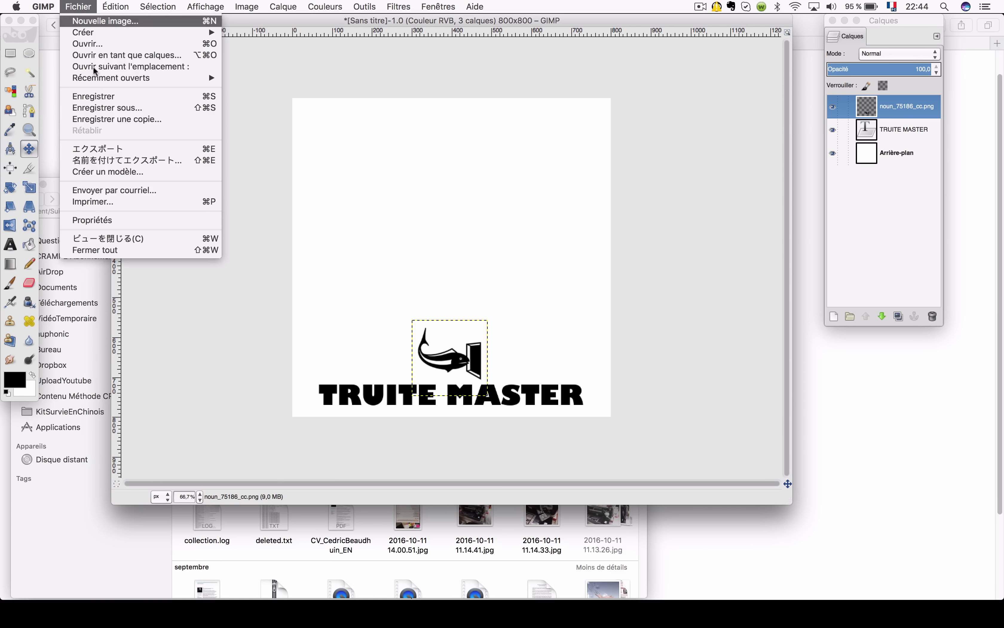
left_click(127, 160)
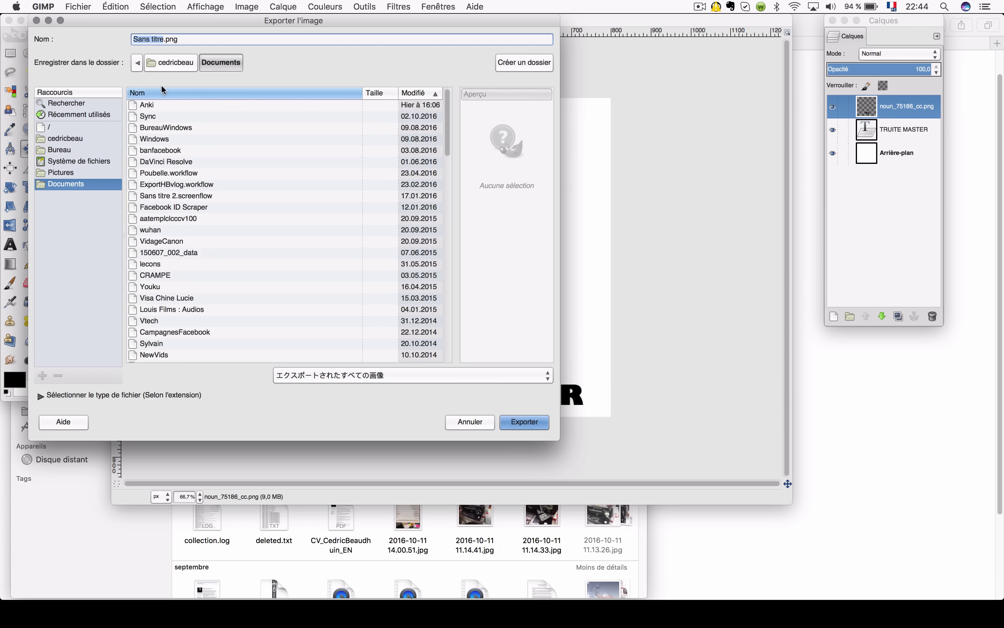
left_click(56, 150)
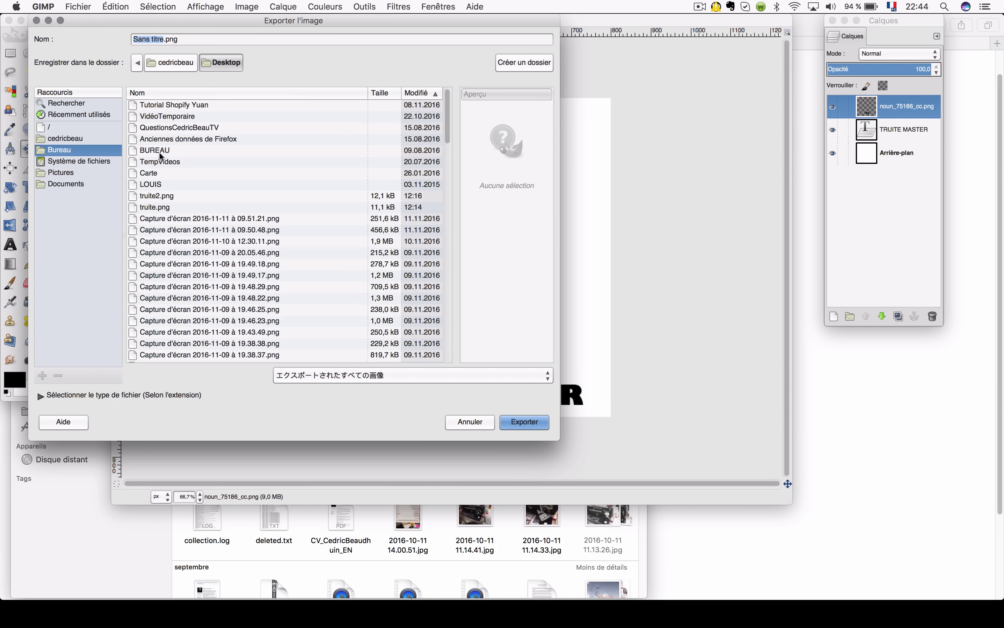
type("truite")
key("Return")
key("Return")
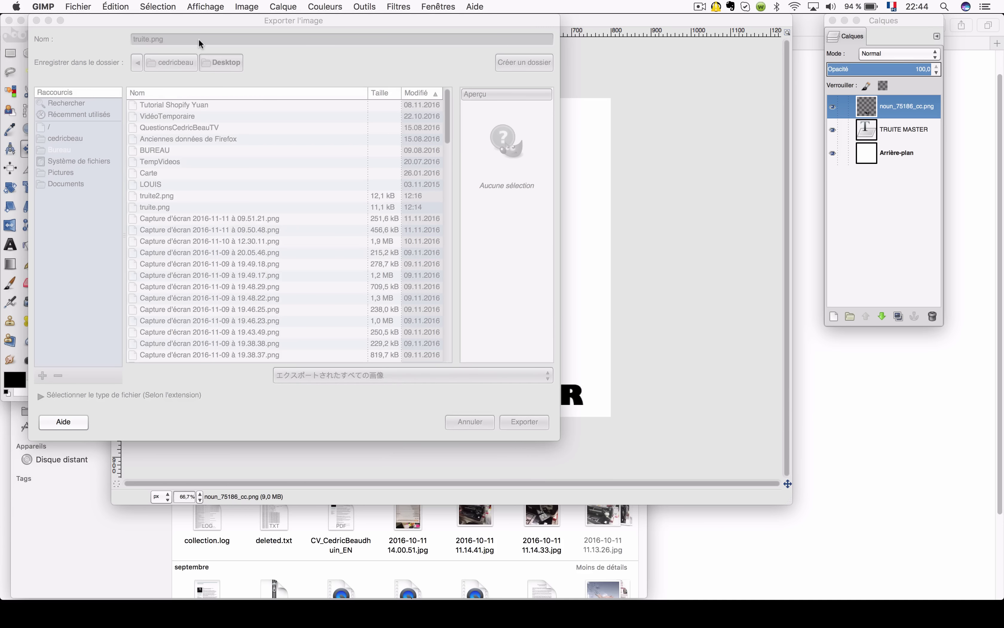
key("Return")
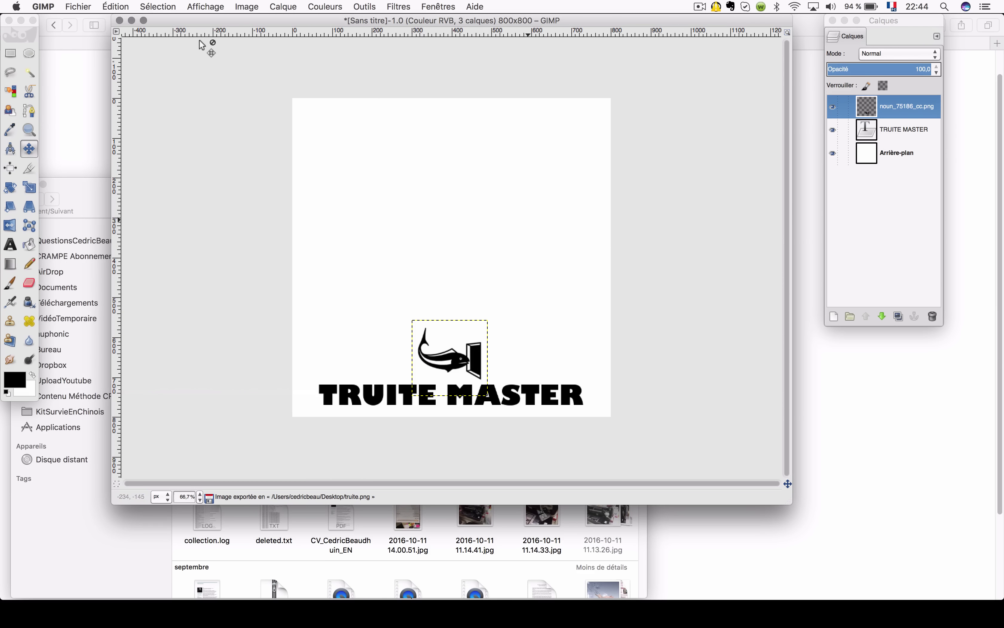
Switch to Finder, open the exported truite.png in Preview and enlarge its window
left_click(112, 563)
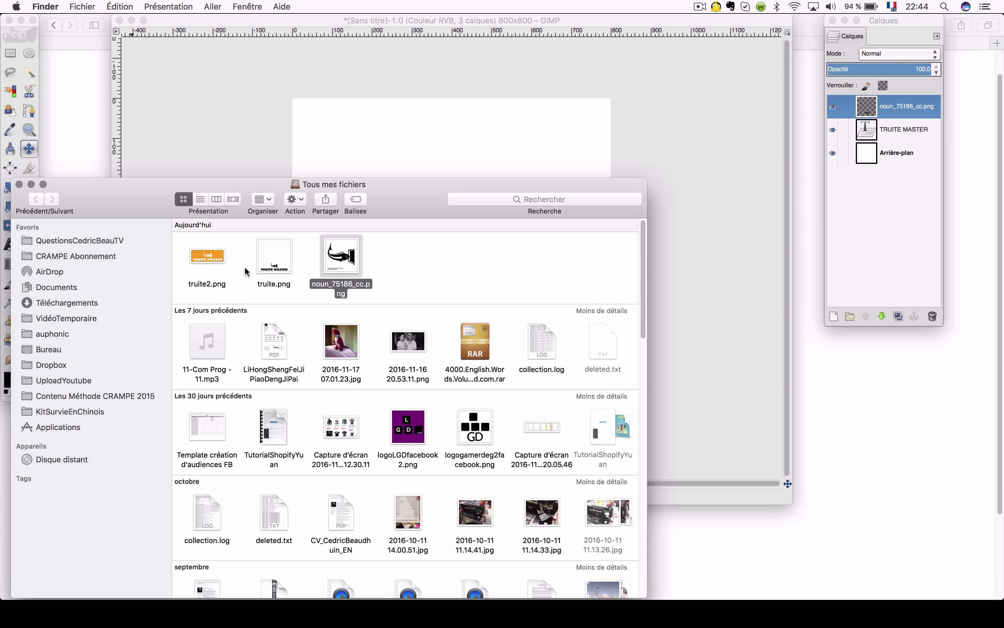
double_click(269, 267)
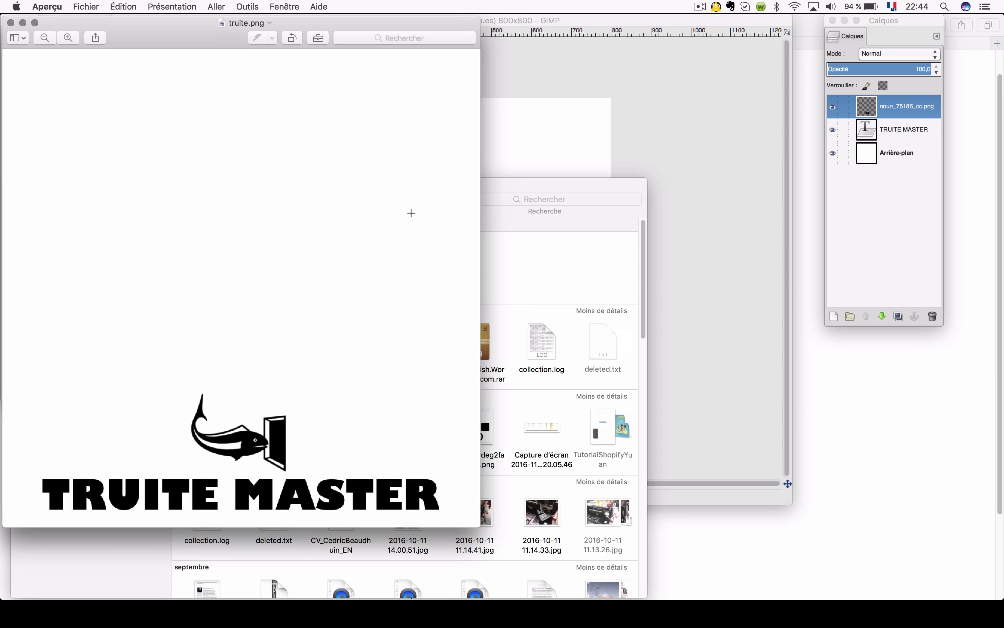
left_click_drag(476, 524, 908, 587)
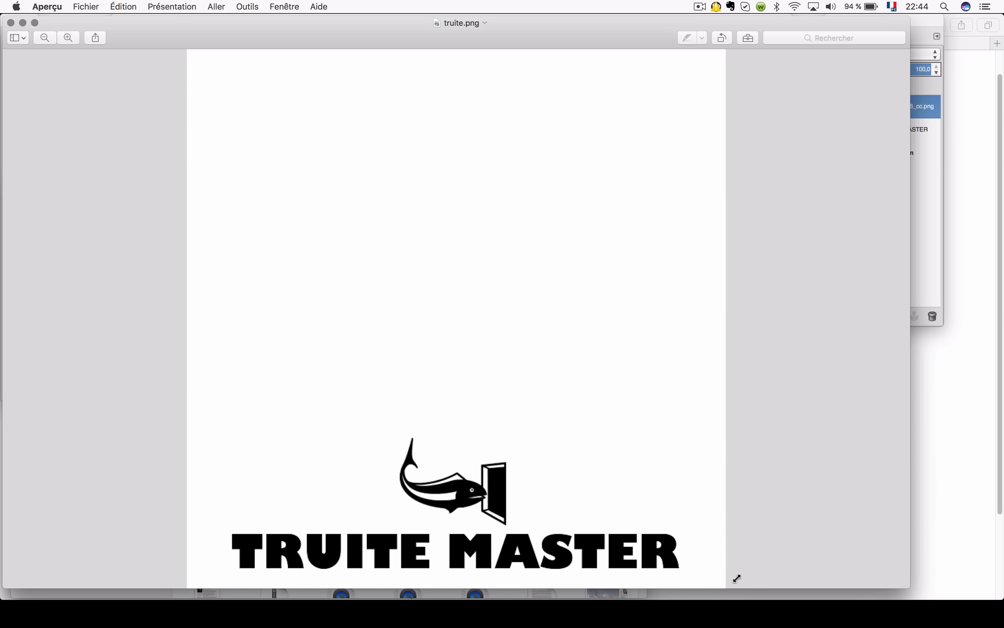
Crop truite.png to the lower band containing the fish icon and text, and close the file
left_click_drag(737, 577, 150, 422)
key("super+k")
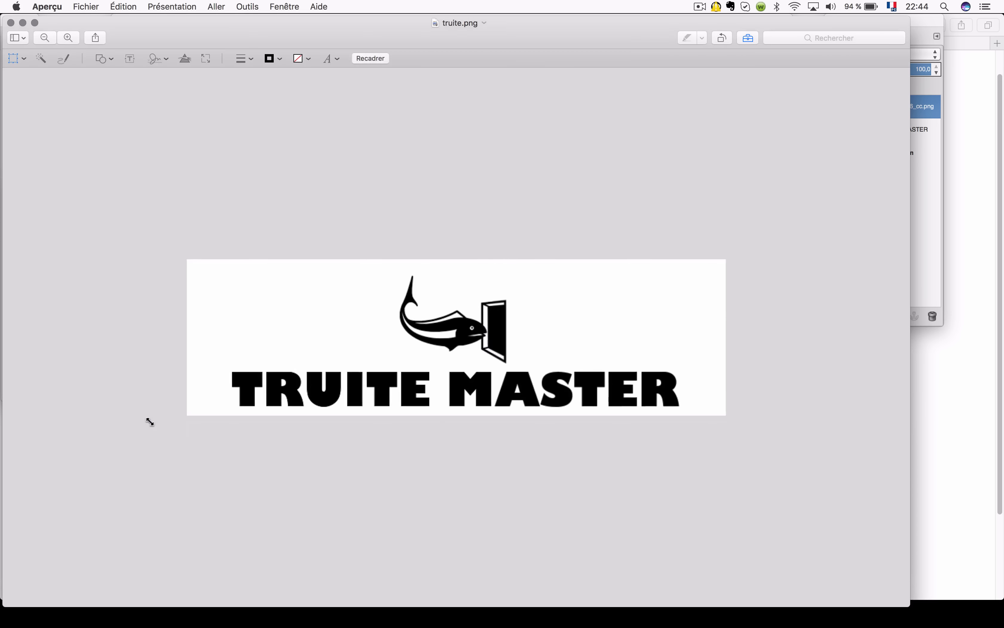
scroll(189, 174, "down", 1)
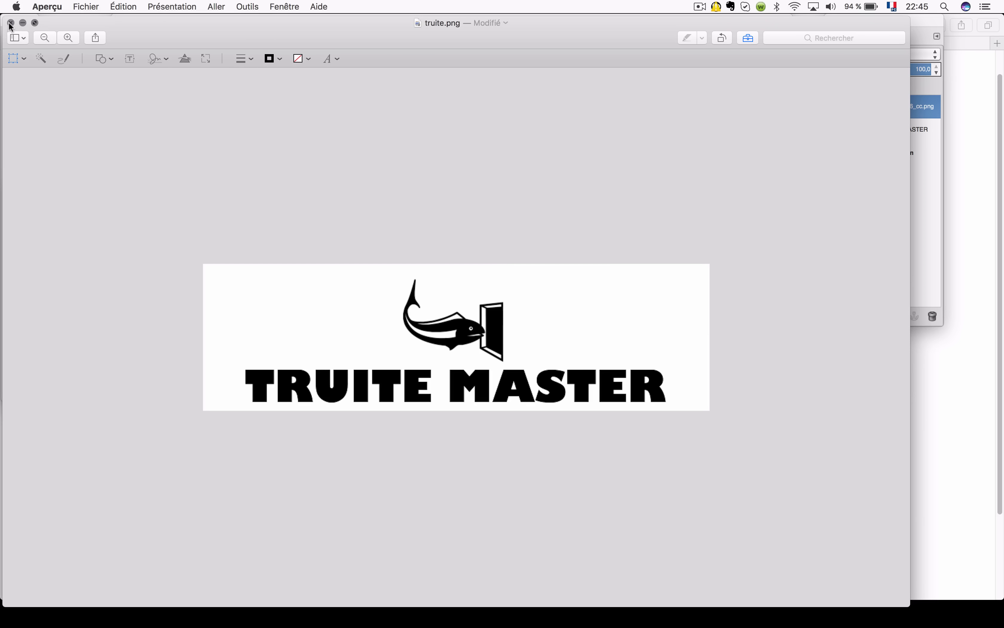
left_click(10, 22)
Switch back to GIMP and merge the fish icon layer down into the "TRUITE MASTER" text layer
left_click(899, 150)
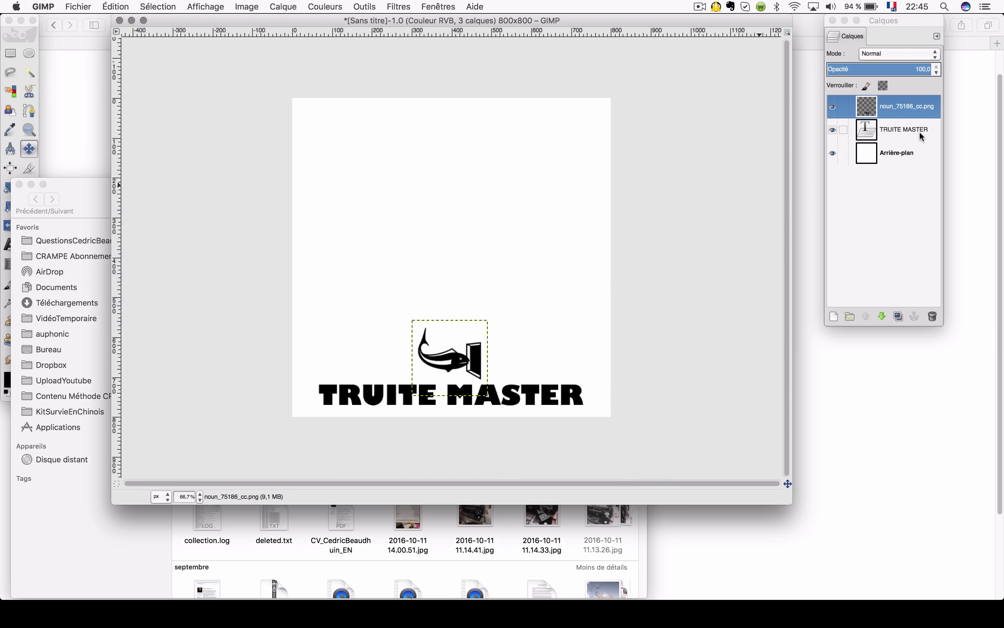
left_click(900, 108)
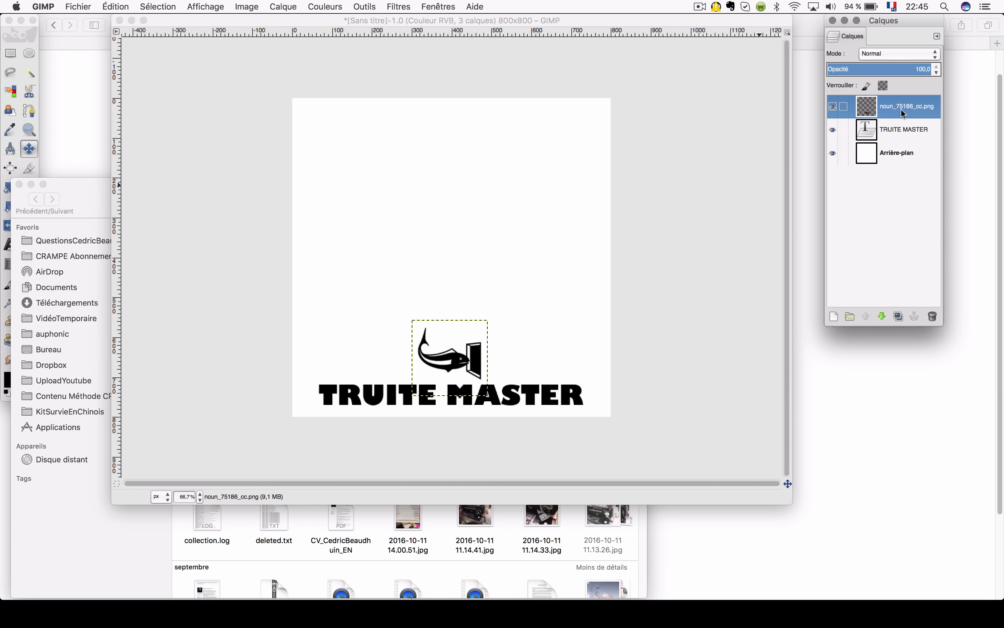
right_click(902, 110)
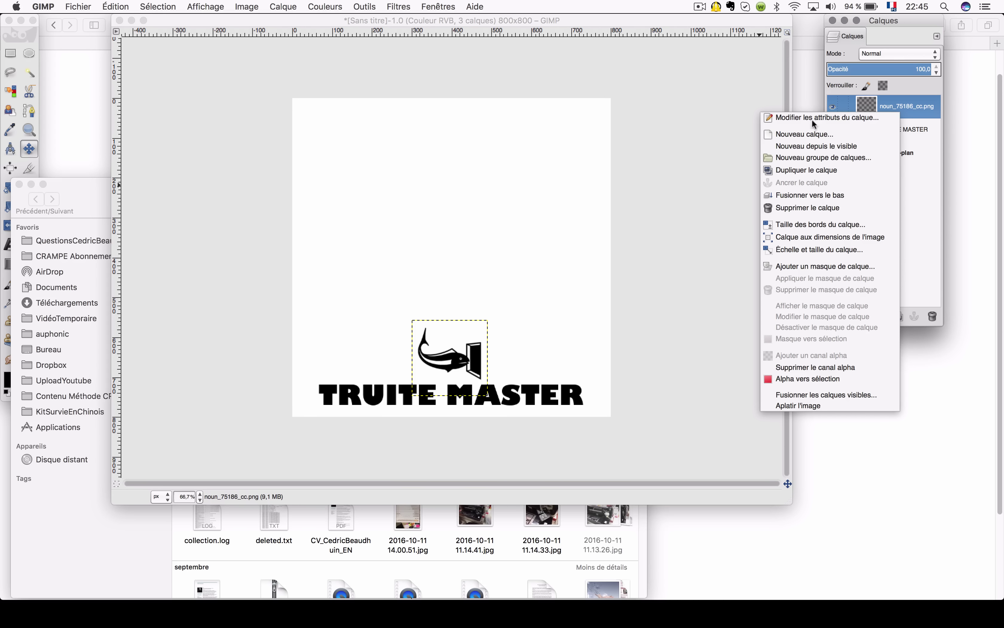
left_click(816, 194)
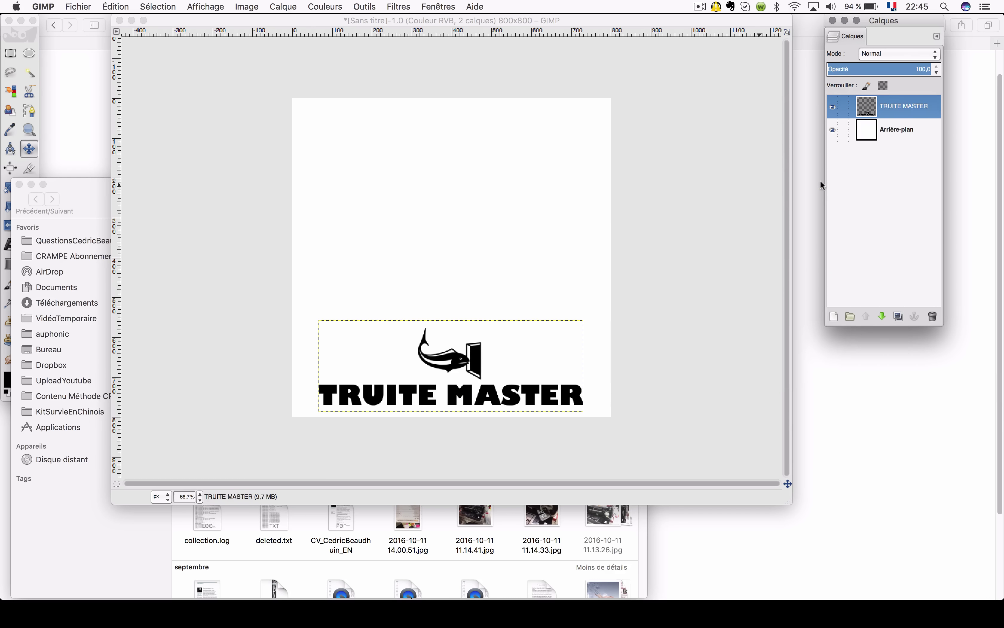
Select the Arrière-plan layer, then clear the browser and Finder windows away so the GIMP toolbox is unobstructed
left_click(896, 127)
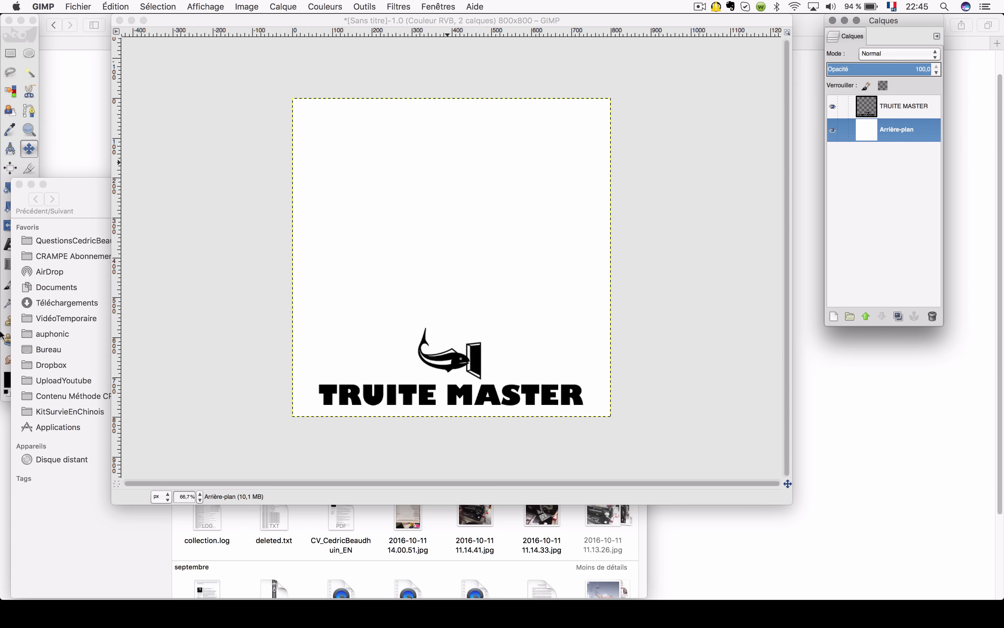
left_click(53, 142)
key("super+h")
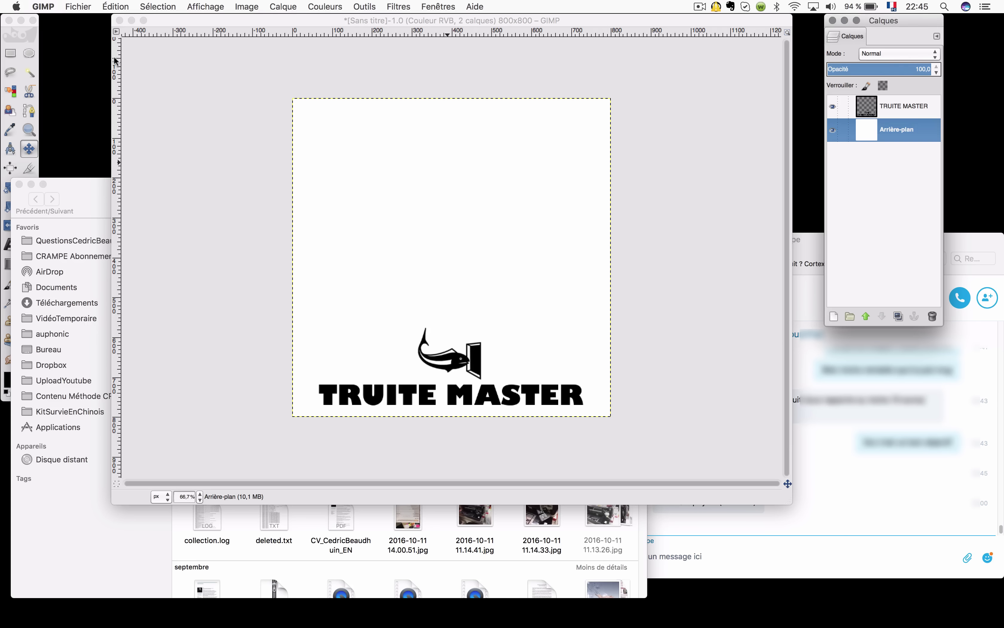
left_click(61, 190)
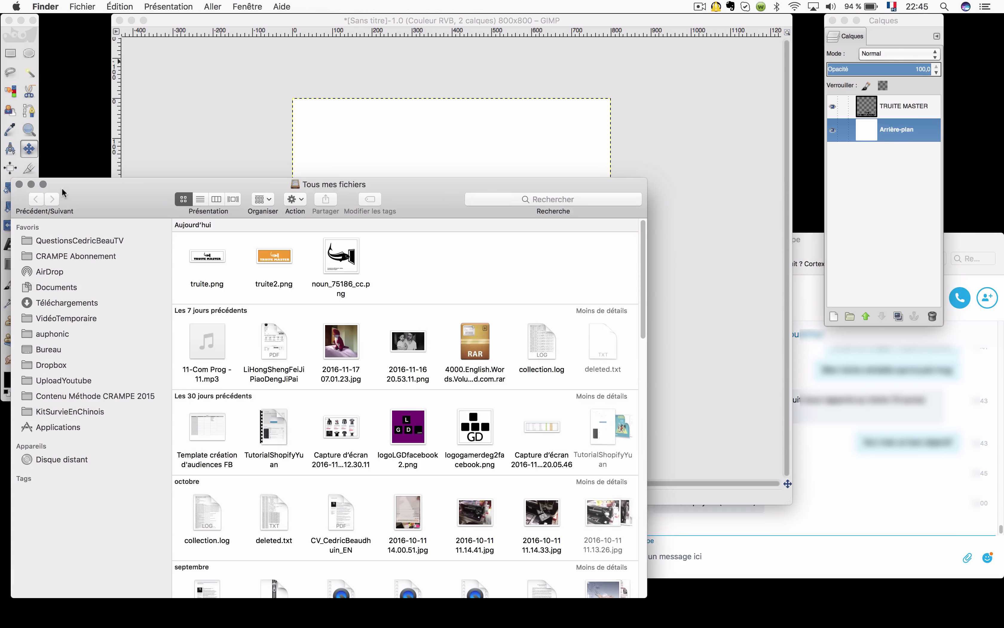
key("super+w")
left_click(24, 397)
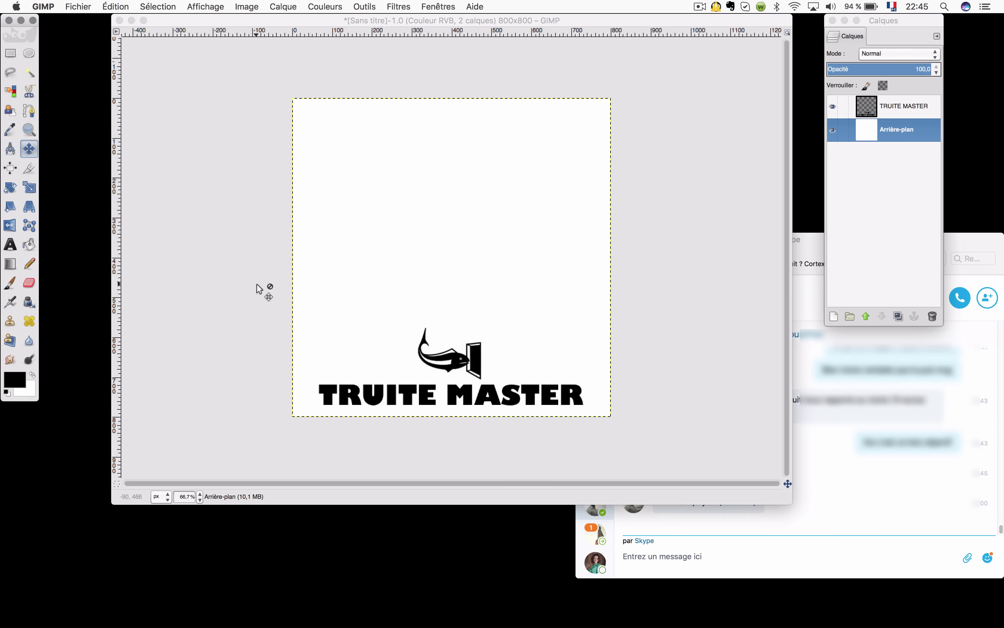
Set the foreground colour to the saved orange swatch and bucket-fill the Arrière-plan layer with it
left_click(28, 244)
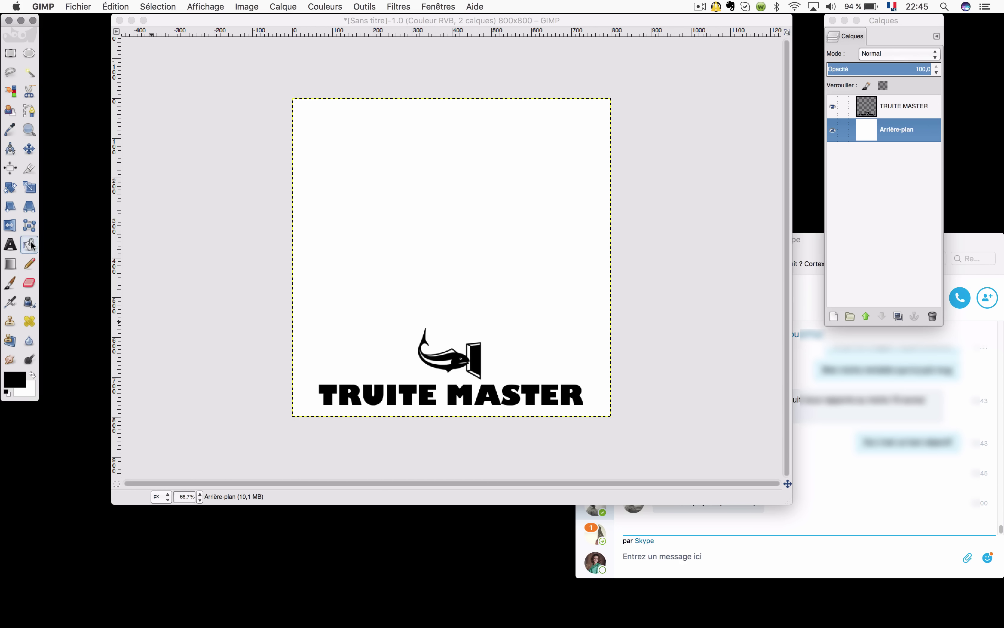
left_click(21, 377)
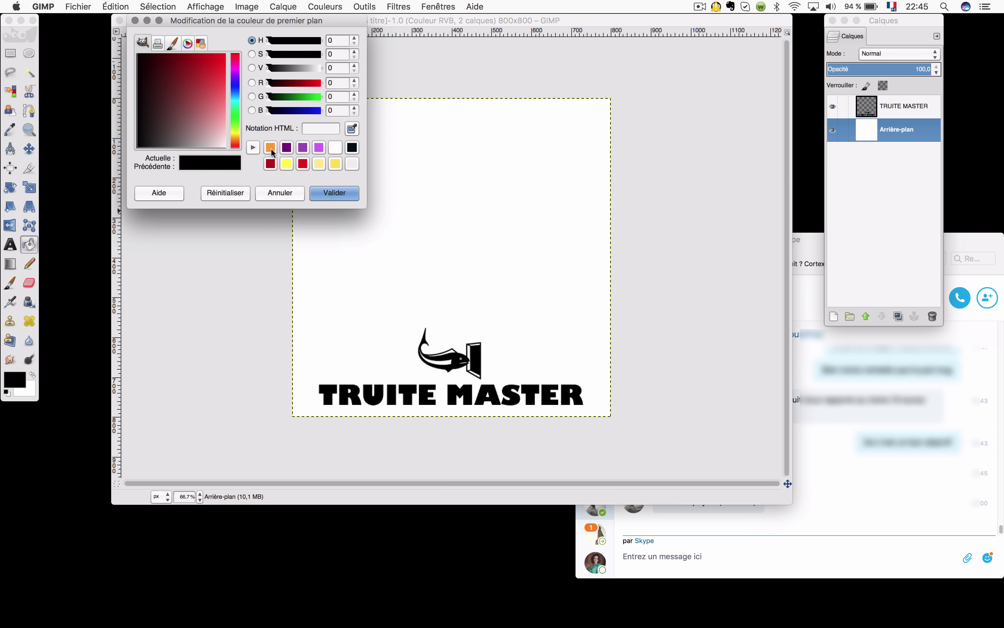
left_click(270, 148)
left_click(334, 193)
left_click(383, 237)
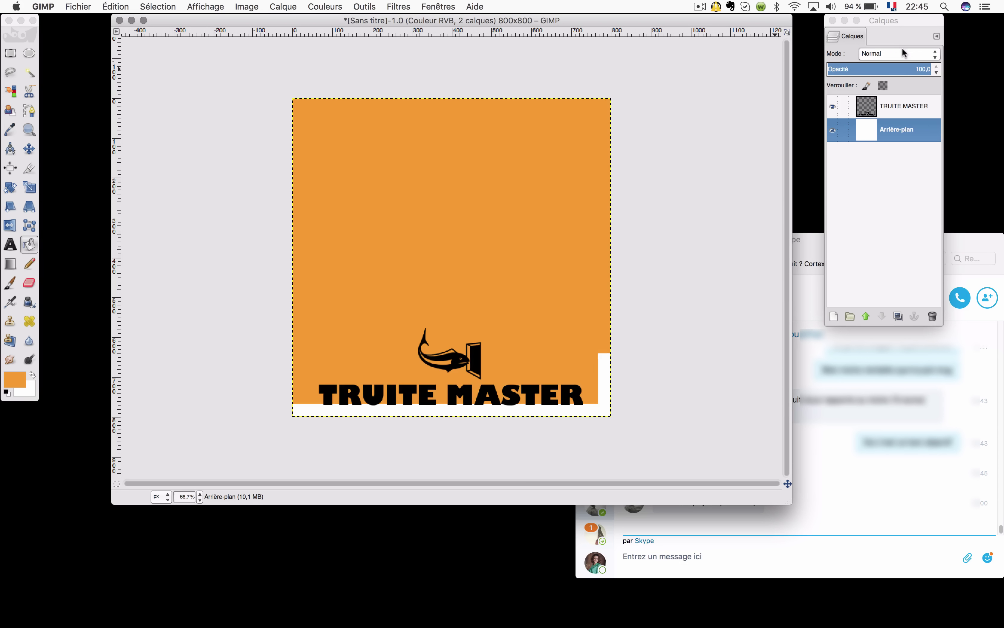
Colorize the merged "TRUITE MASTER" layer white by raising its lightness to the maximum
left_click(868, 105)
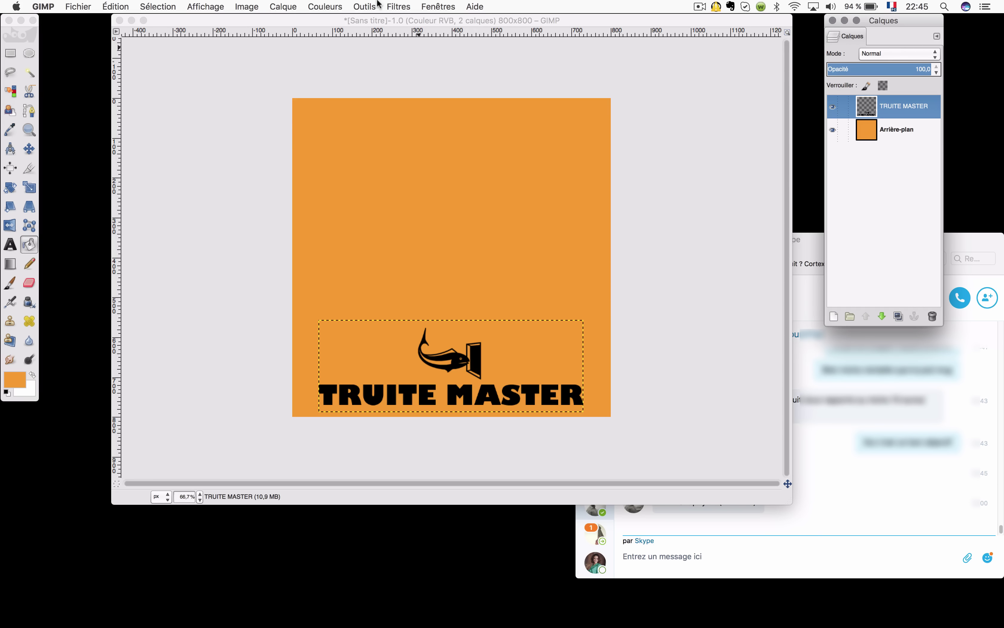
left_click(366, 6)
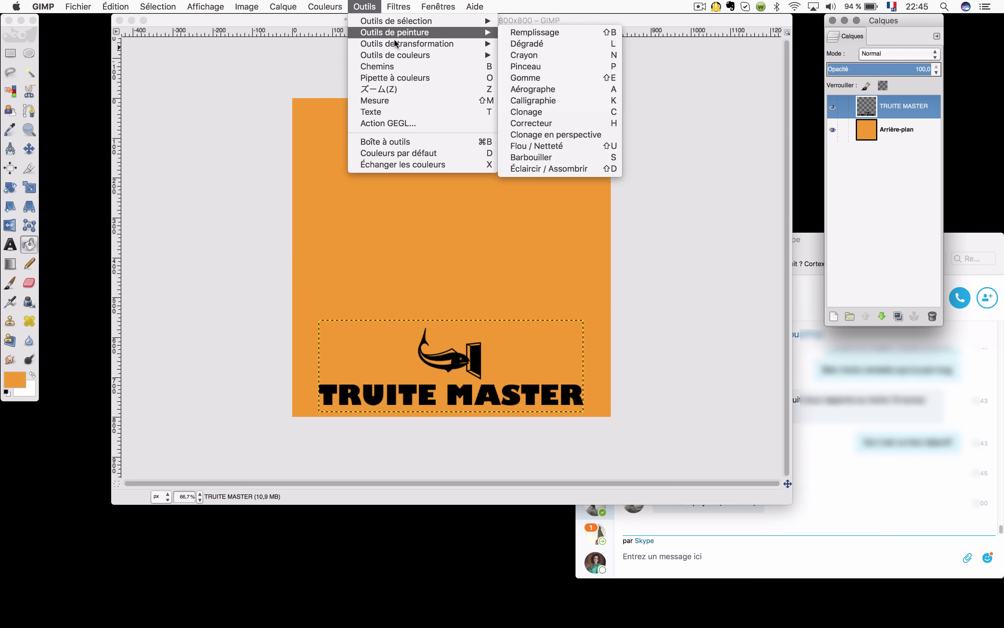
mouse_move(404, 55)
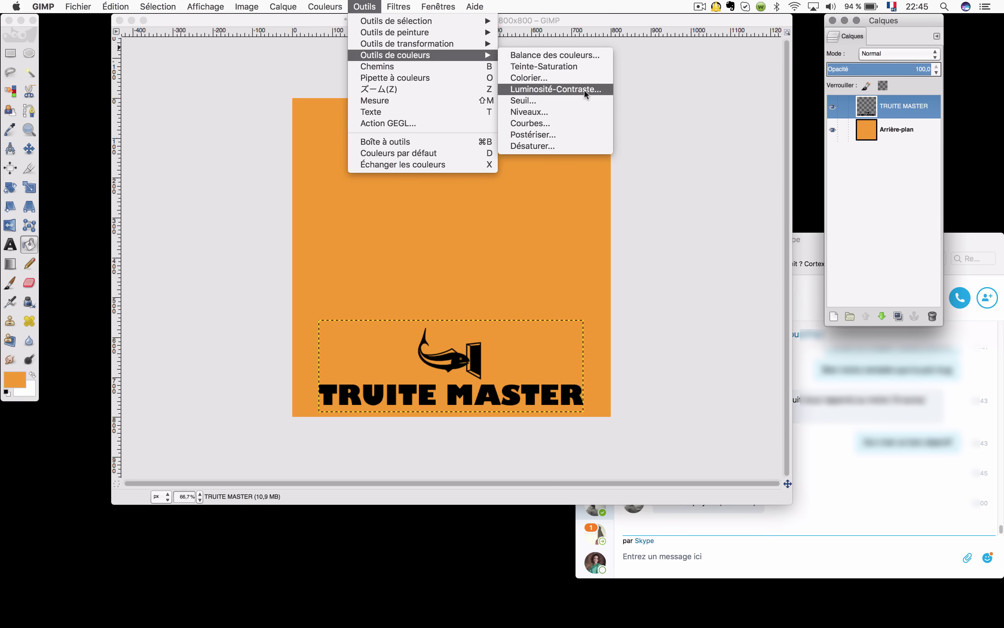
left_click(586, 80)
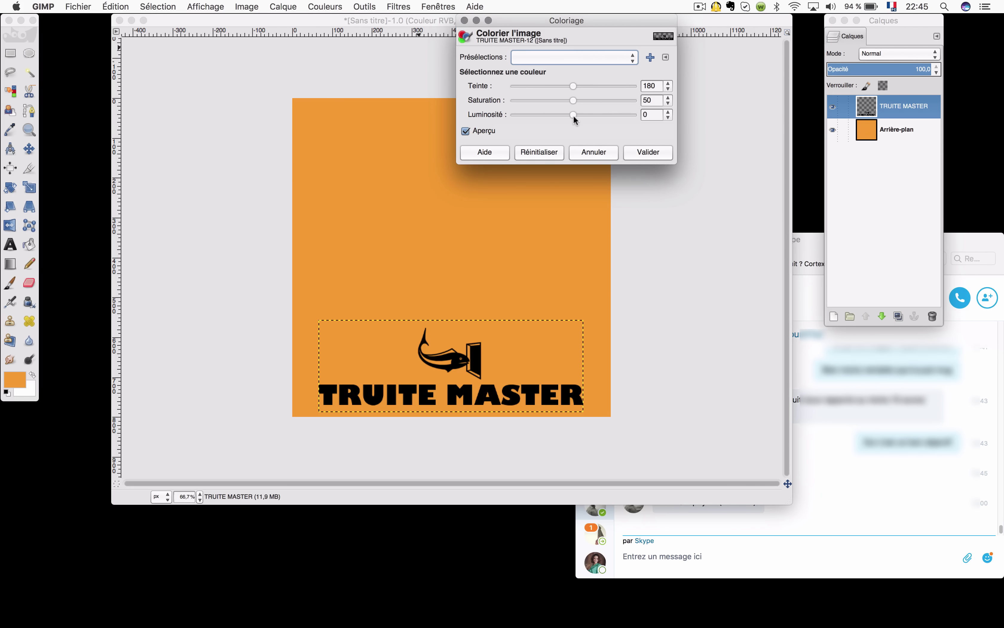
left_click_drag(574, 118, 636, 117)
left_click(648, 151)
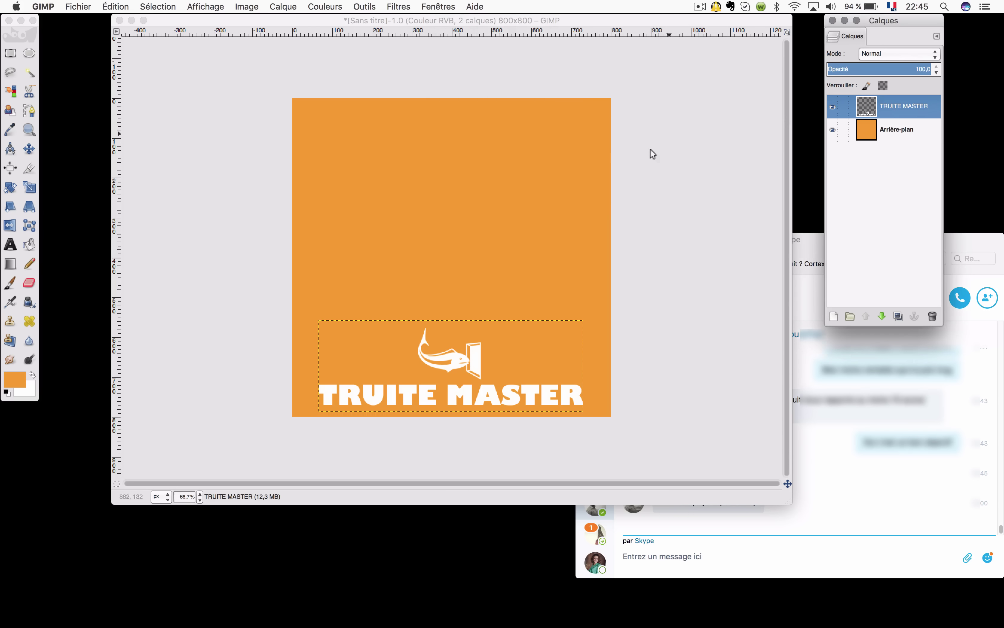
Export the orange version of the logo over the existing truite.png with the Arrière-plan layer selected
left_click(912, 130)
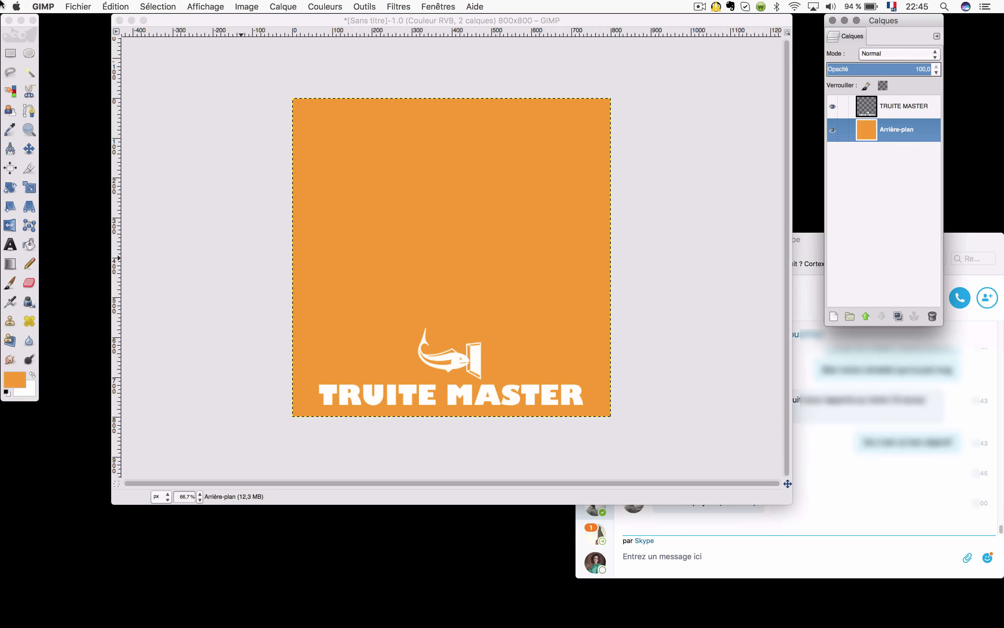
left_click(79, 6)
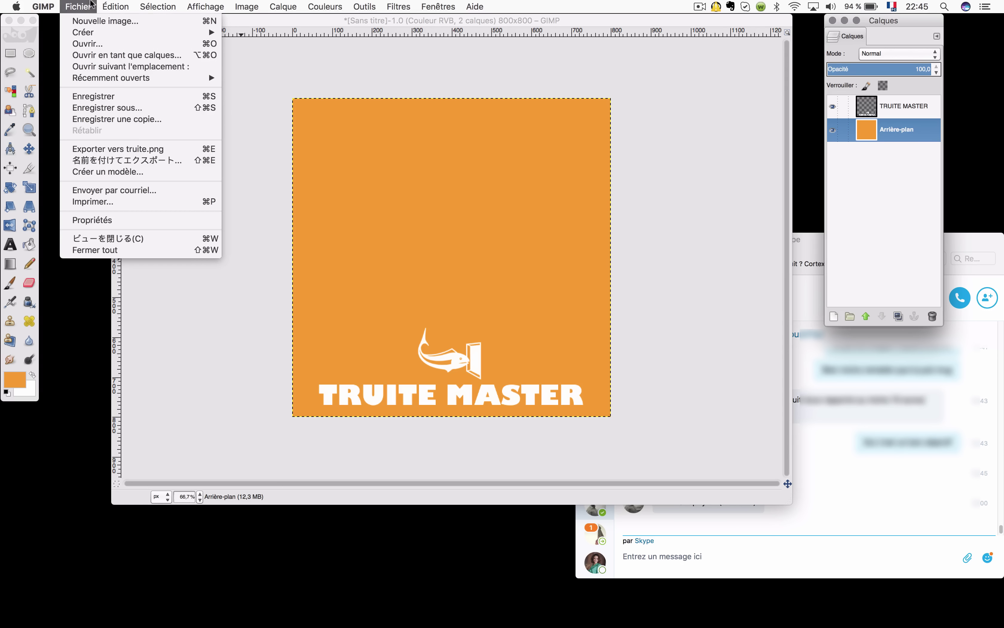
left_click(137, 149)
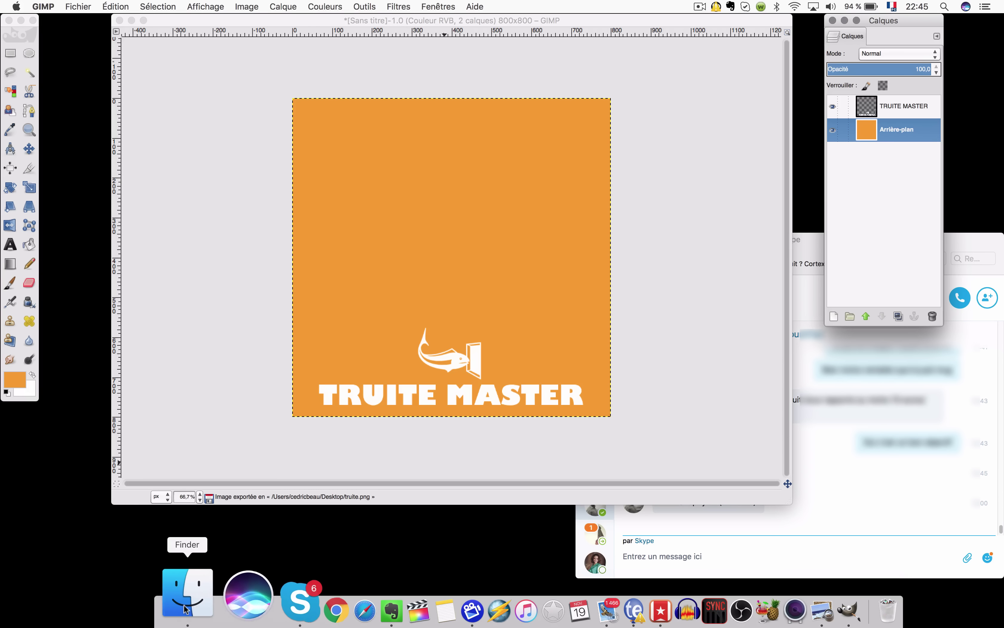
Switch to Finder, open the re-exported truite.png in Preview and enlarge its window to fill the screen
left_click(187, 587)
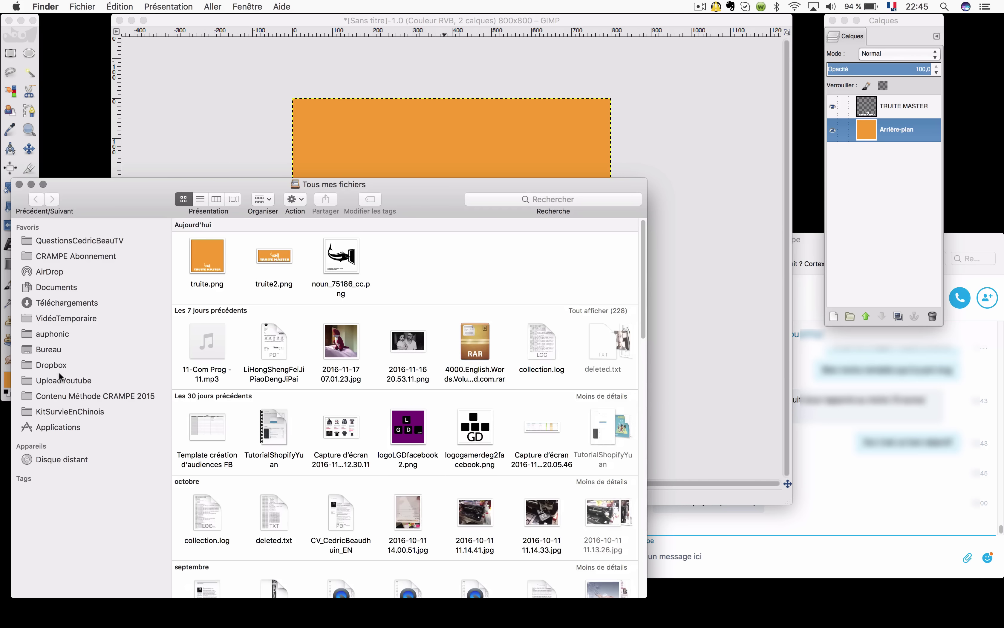
double_click(212, 261)
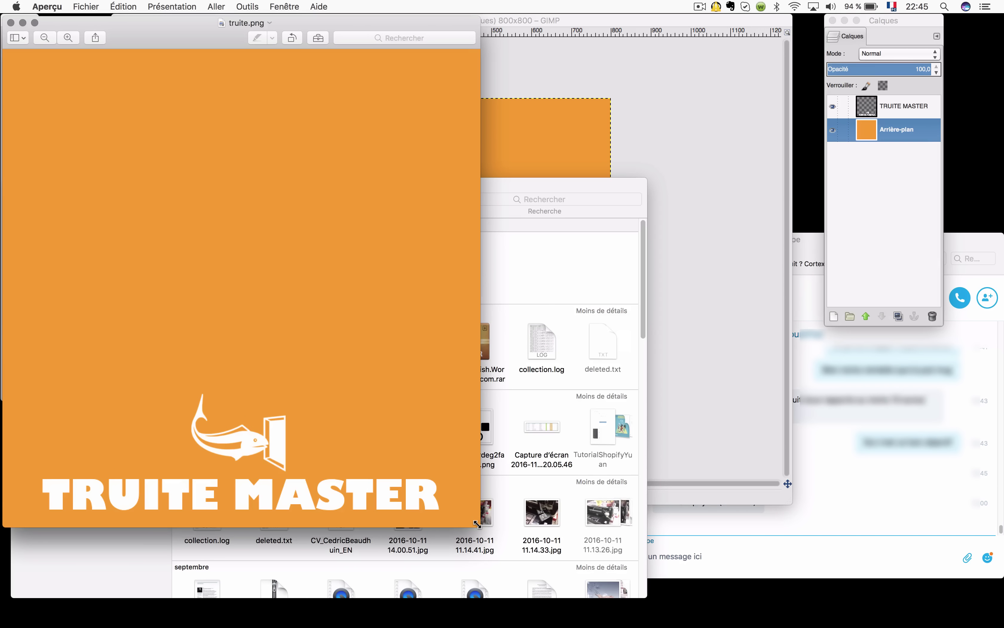
double_click(477, 523)
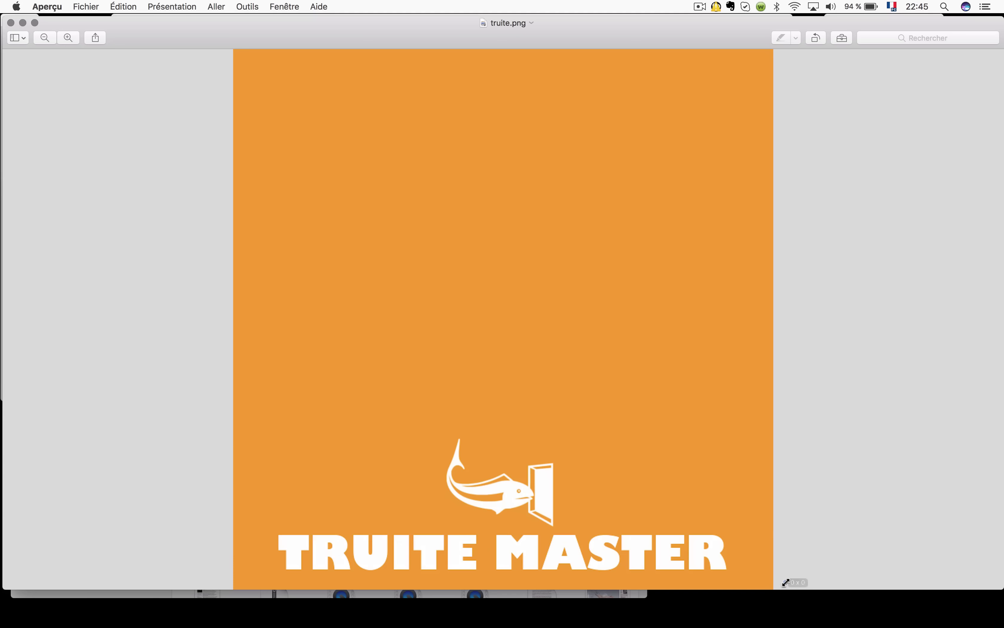
Crop truite.png to the lower orange band containing the fish icon and text
left_click_drag(785, 582, 206, 426)
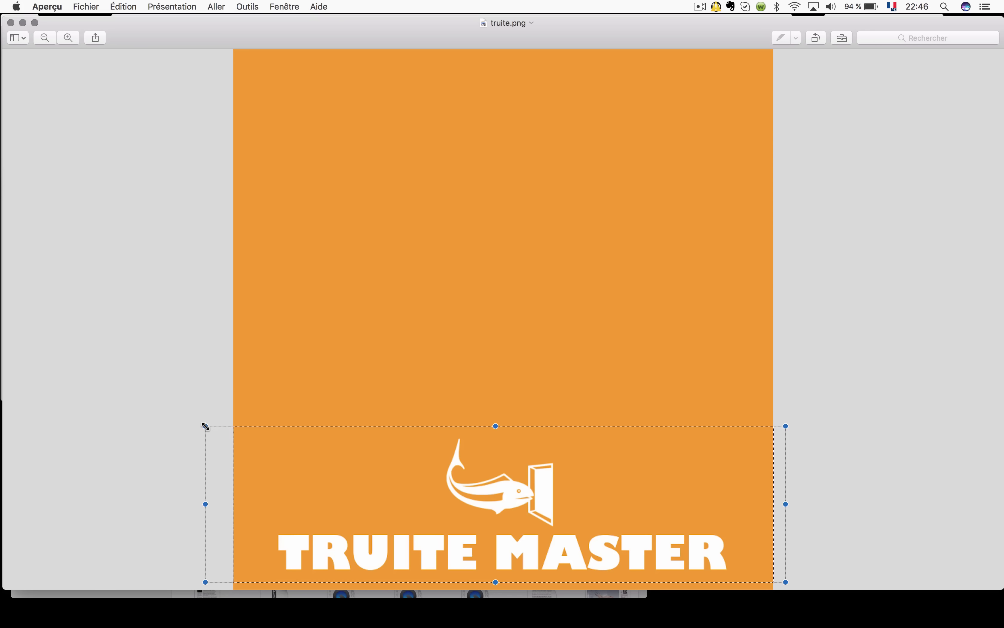
key("super+k")
key("super+minus")
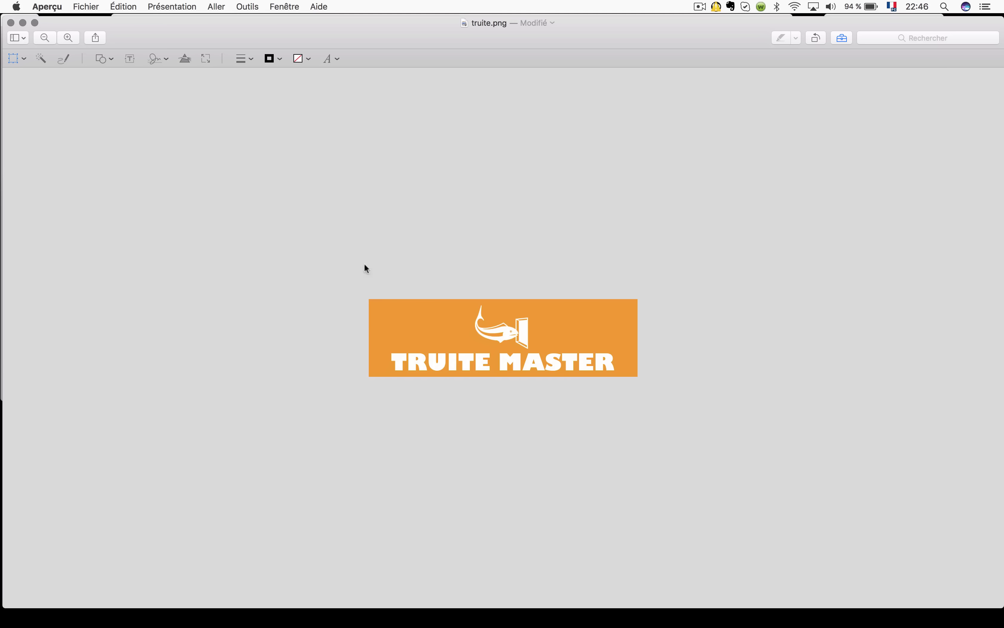
Crop the side margins of truite.png closer to the "TRUITE MASTER" text and close the file
left_click_drag(382, 291, 621, 386)
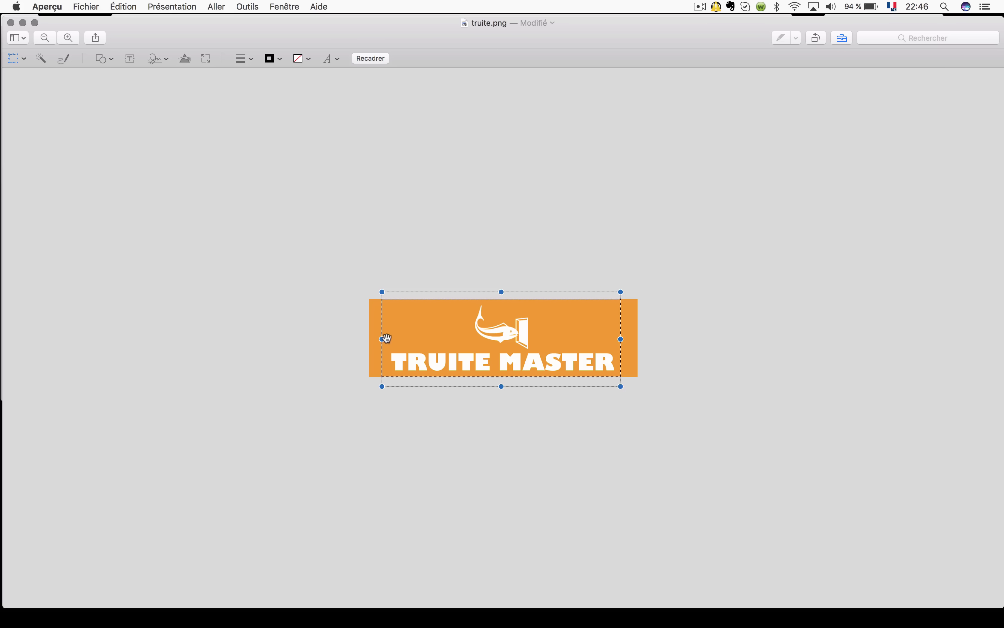
left_click_drag(382, 339, 383, 337)
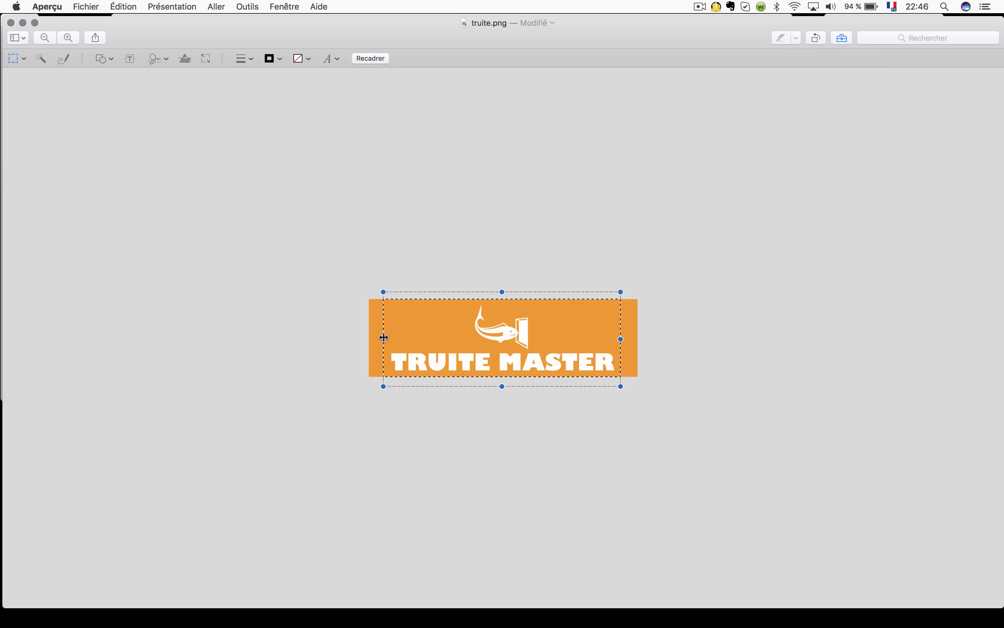
key("super+k")
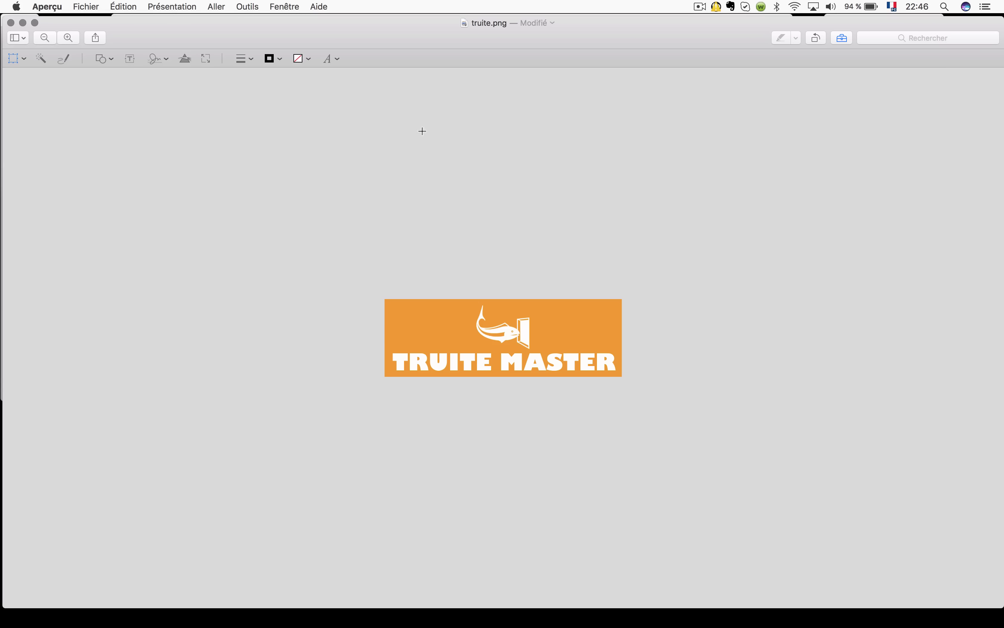
left_click(11, 23)
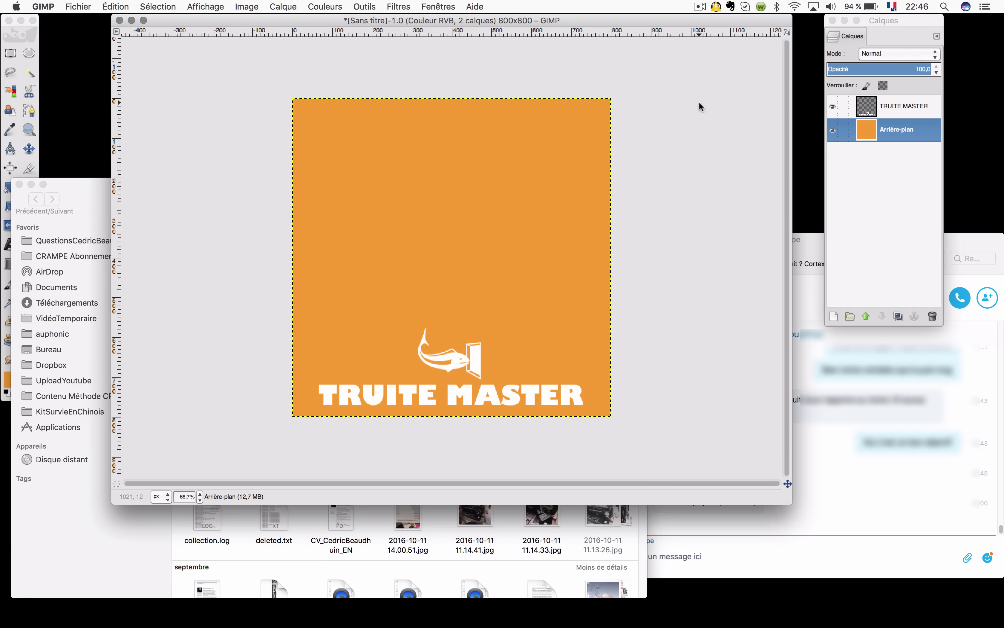
Undo back to the separate black logo layers on white, and move the fish icon layer to the canvas's left edge
left_click(925, 109)
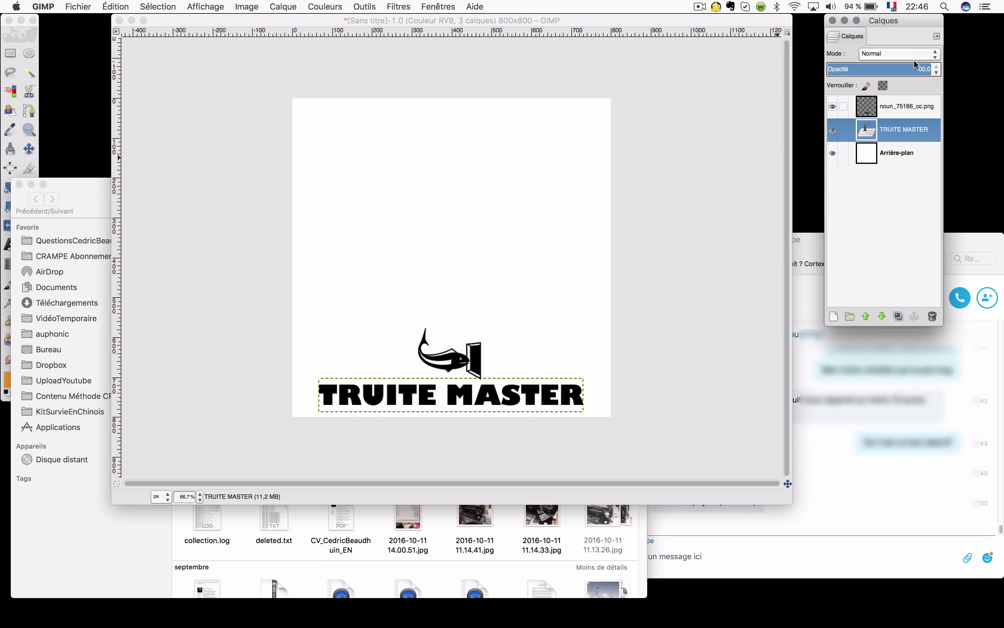
left_click(925, 106)
left_click(29, 148)
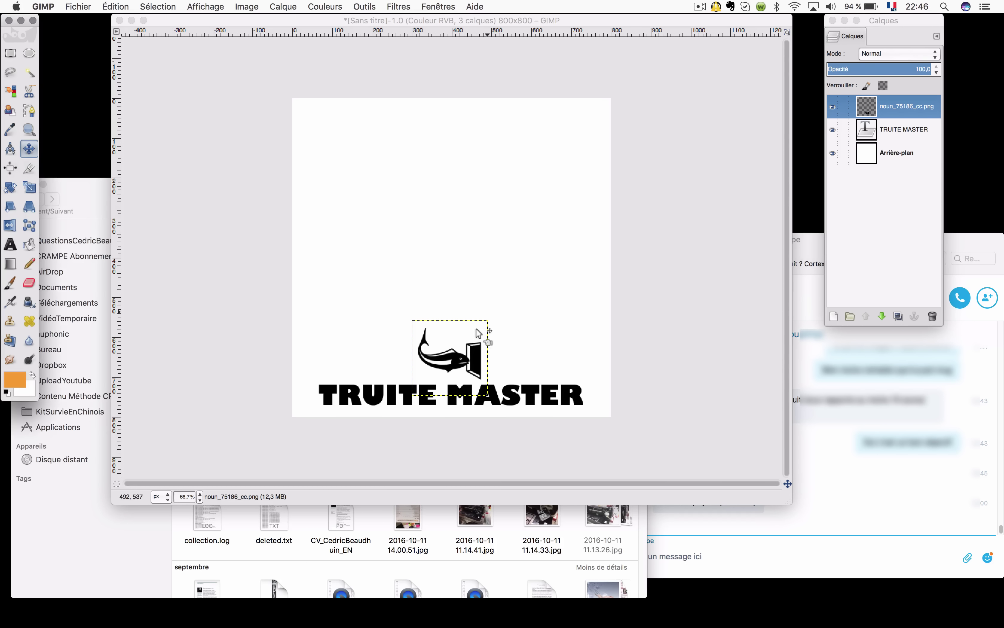
left_click_drag(457, 361, 334, 331)
Move the "TRUITE MASTER" text just to the right of the fish icon and set its font size to 50 px
left_click(903, 129)
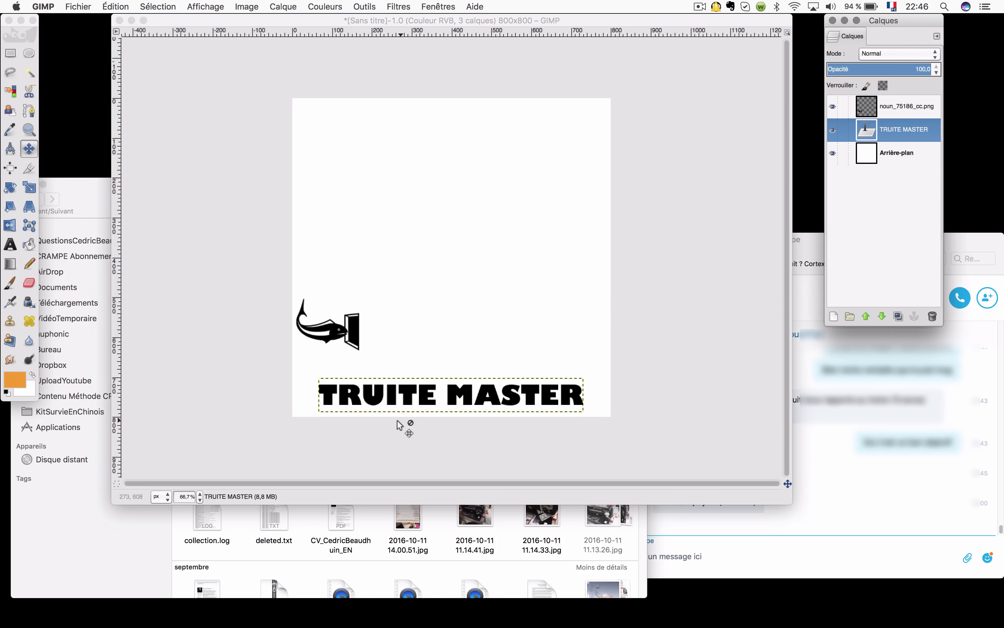
left_click_drag(404, 405, 453, 335)
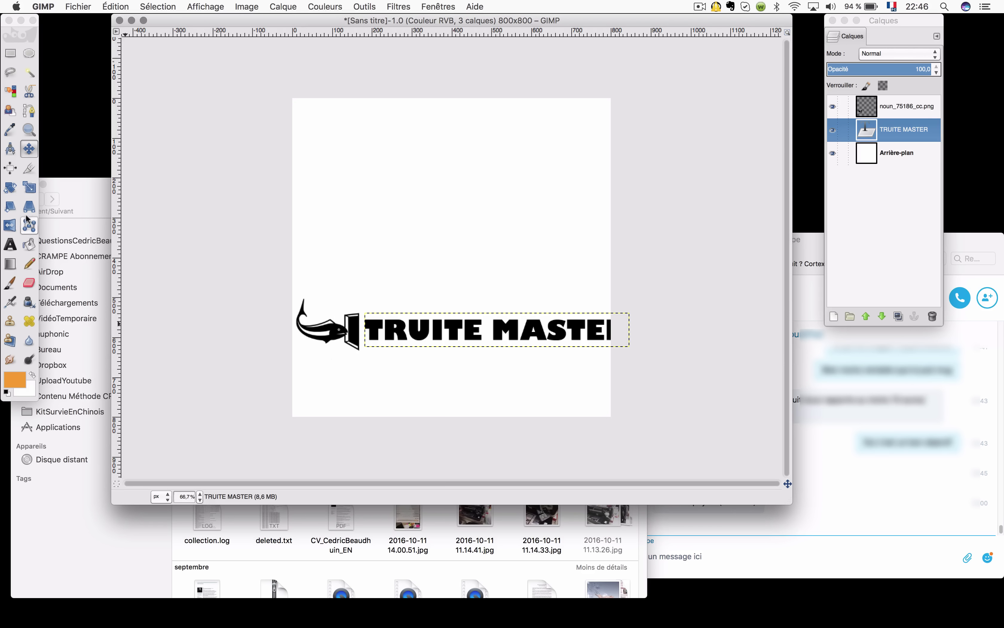
left_click(10, 244)
left_click_drag(531, 328, 491, 291)
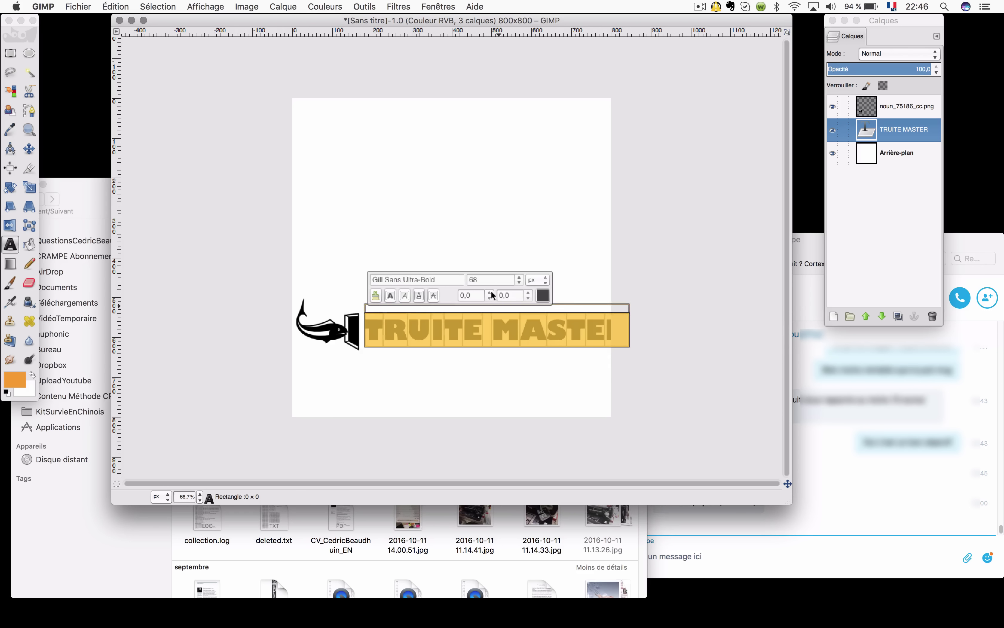
type("50")
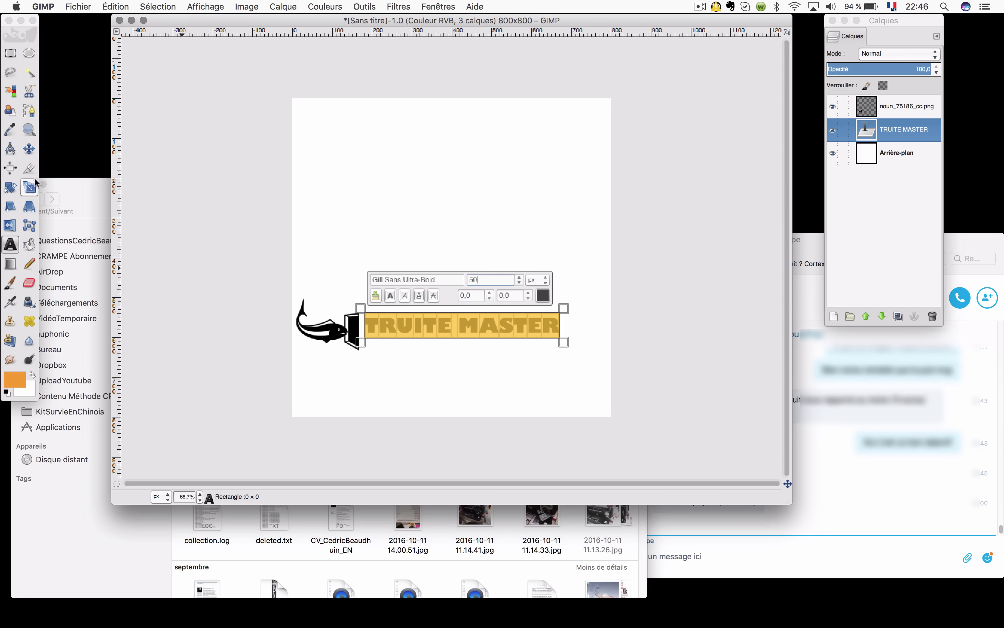
left_click(25, 153)
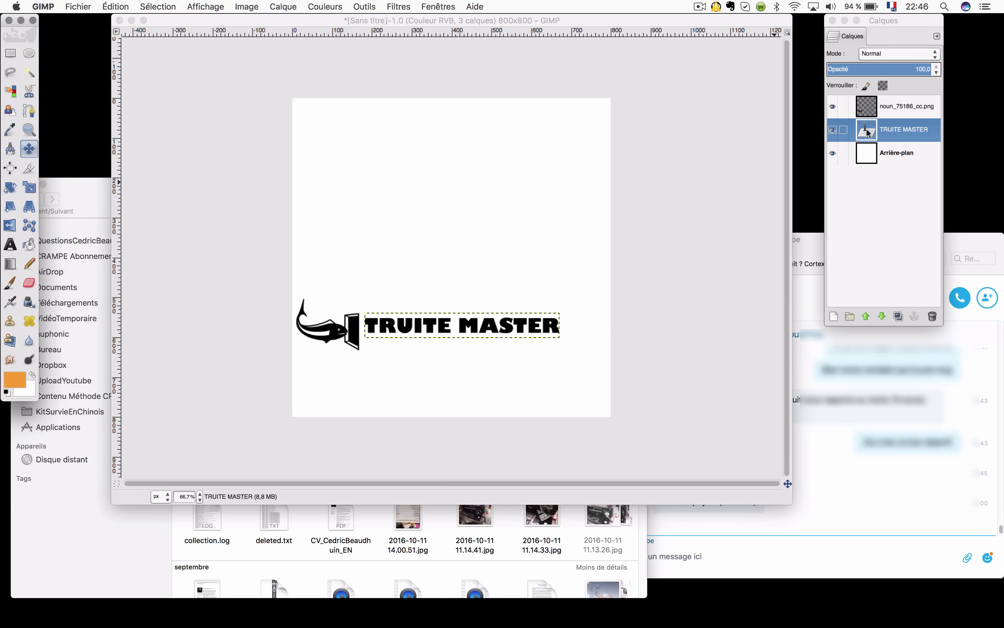
Scale the fish icon layer down to about 132 x 131 px
left_click(337, 344)
left_click(25, 188)
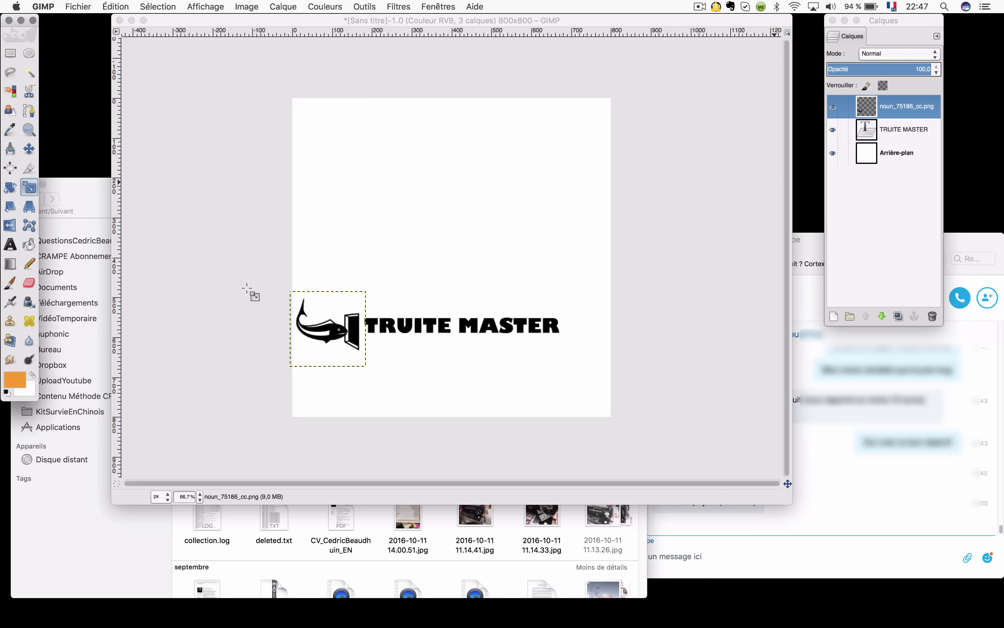
left_click(337, 331)
left_click_drag(327, 330, 414, 332)
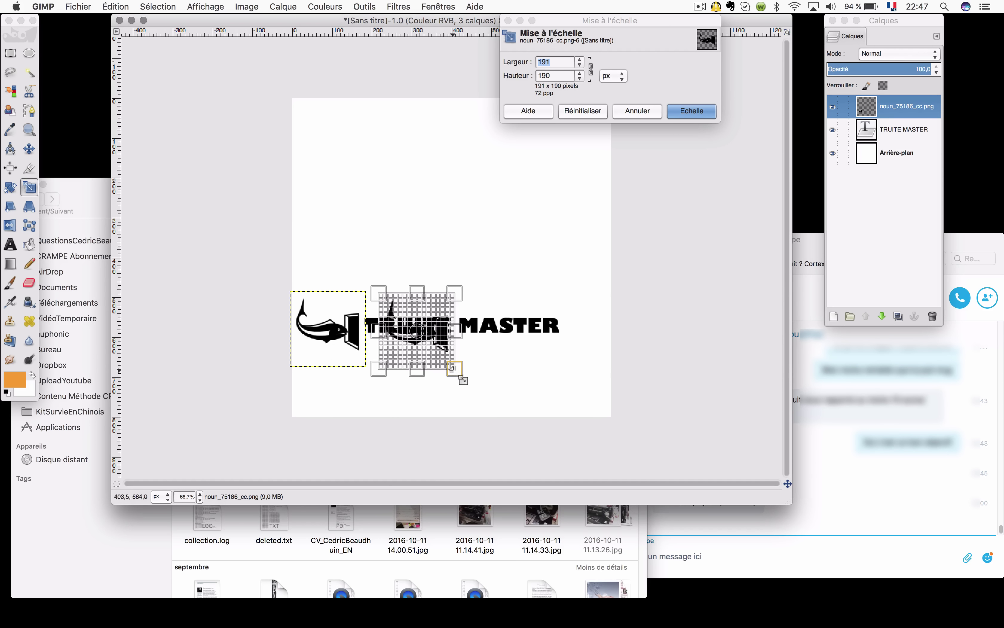
left_click_drag(459, 375, 438, 352)
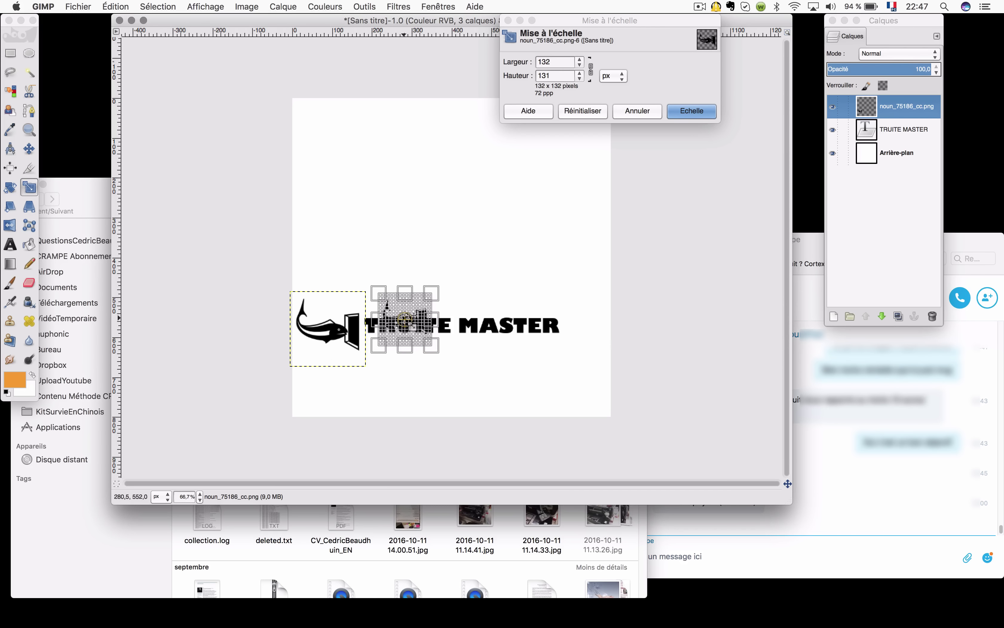
left_click_drag(404, 319, 407, 325)
left_click(701, 114)
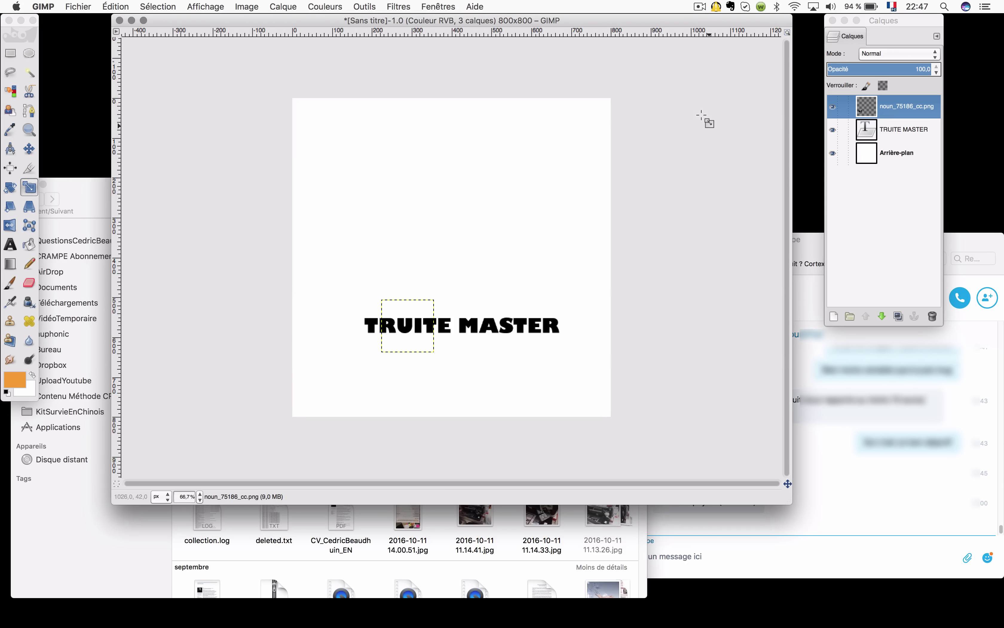
Move the scaled fish icon just to the left of the "TRUITE MASTER" text and select the background layer
left_click(29, 148)
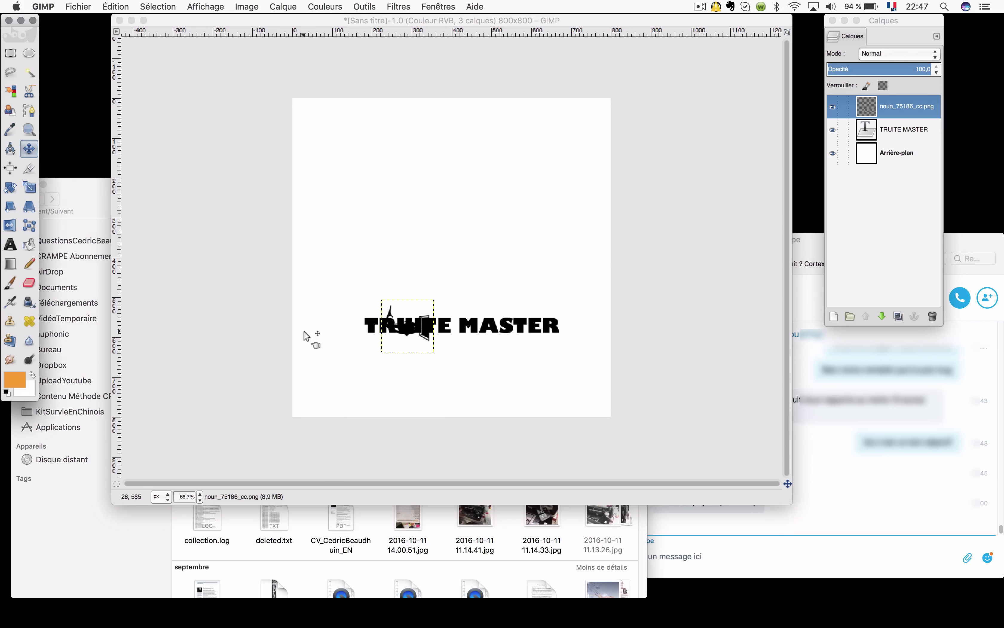
left_click_drag(429, 340, 359, 340)
left_click(913, 128)
left_click(904, 150)
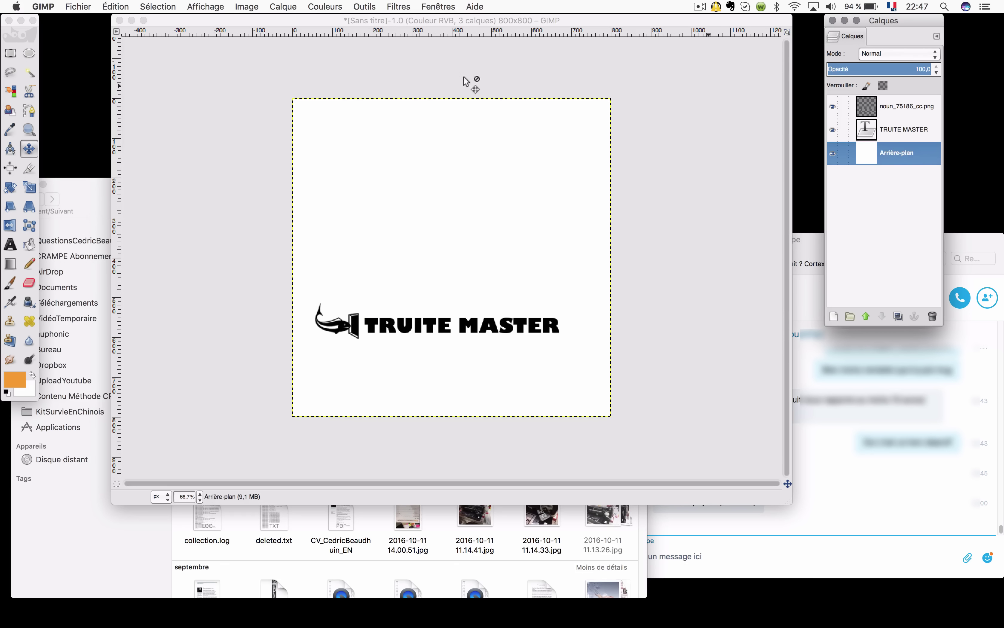
Export the side-by-side logo to the Desktop as truite2.png, replacing the existing file
left_click(73, 6)
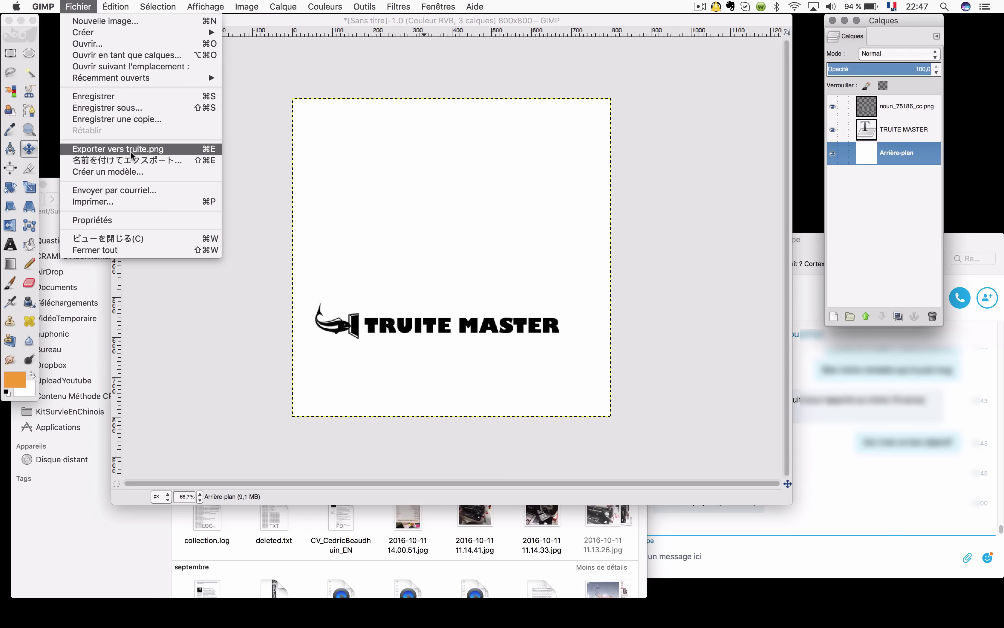
left_click(132, 159)
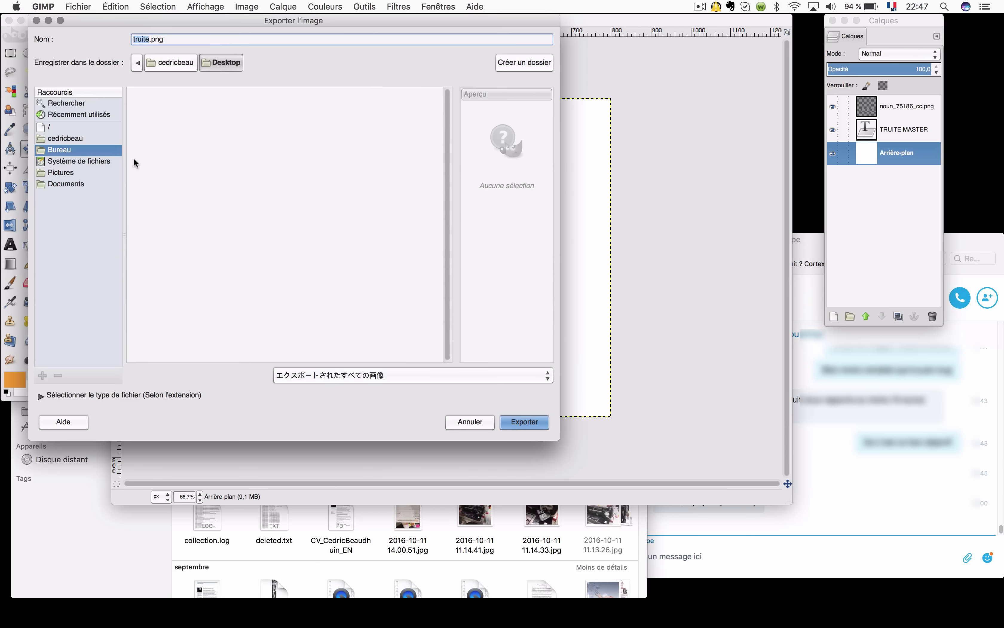
type("2")
key("Return")
key("Return")
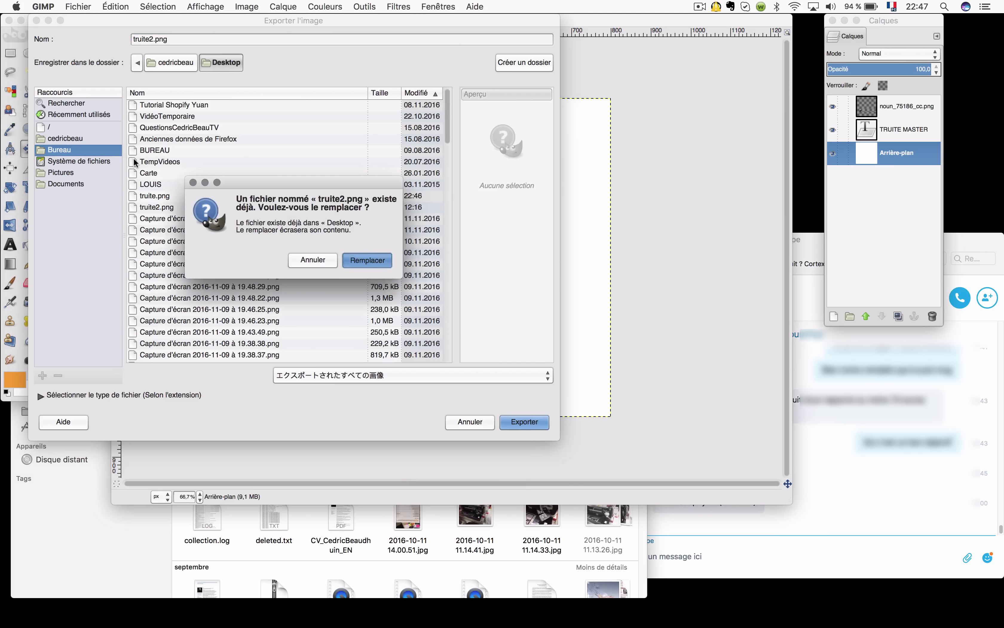
key("Return")
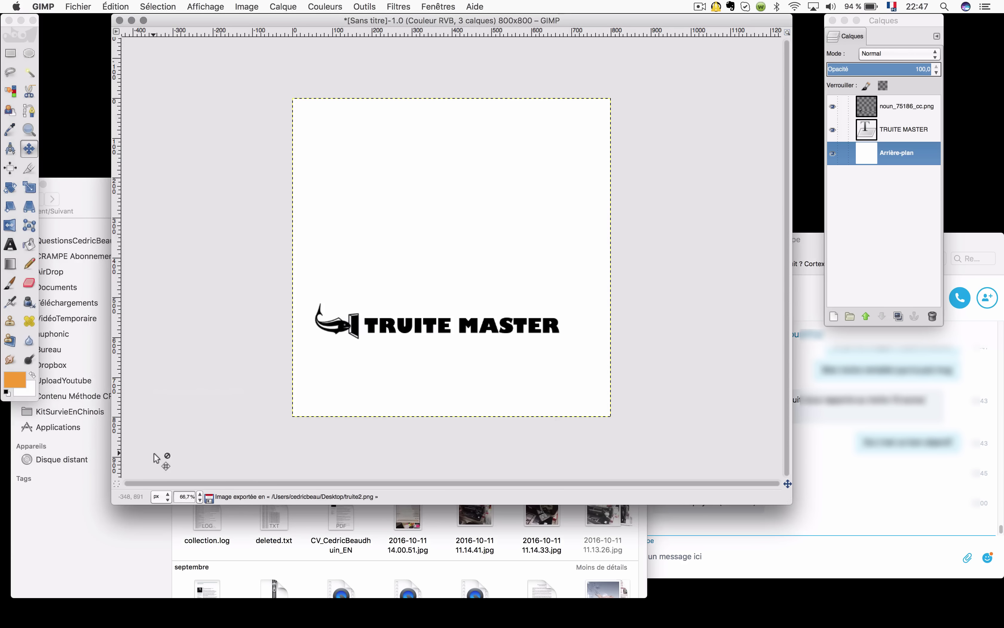
Open truite2.png in Preview, crop it closely around the fish icon and "TRUITE MASTER" text, and close the file
left_click(249, 527)
double_click(274, 255)
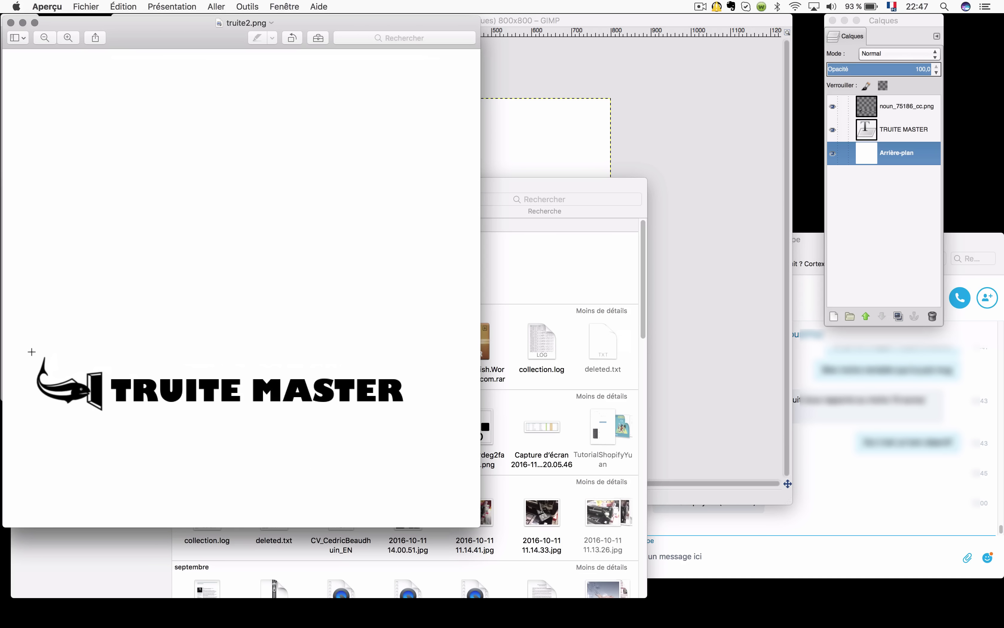
left_click_drag(25, 347, 409, 418)
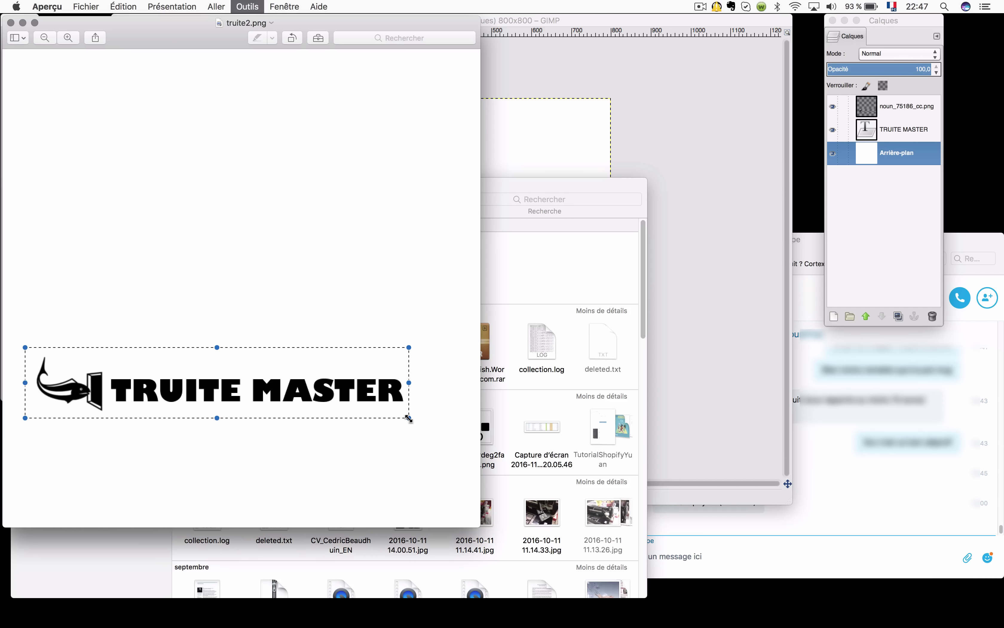
key("super+k")
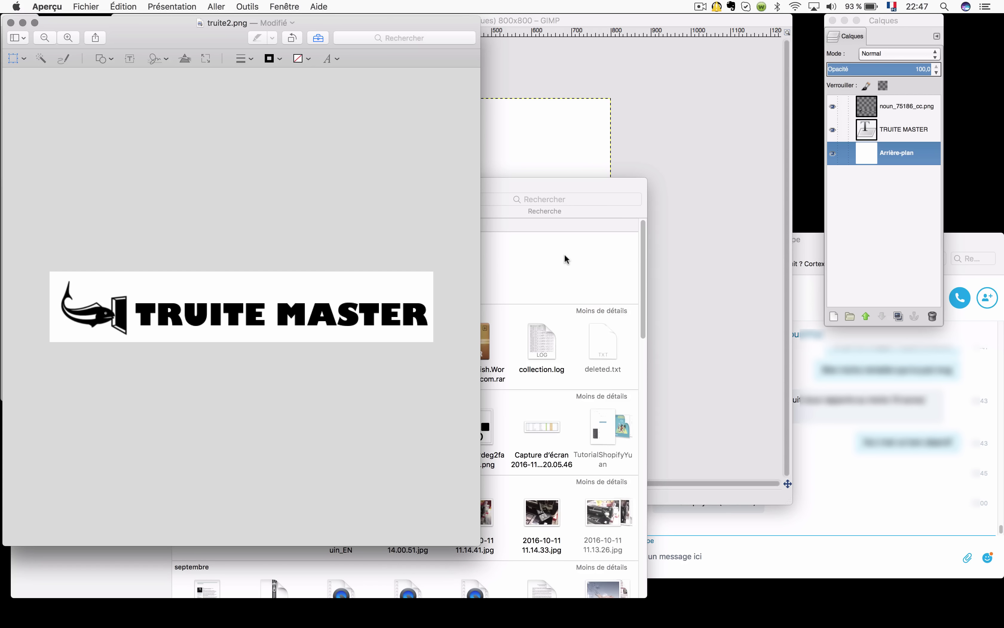
left_click(693, 155)
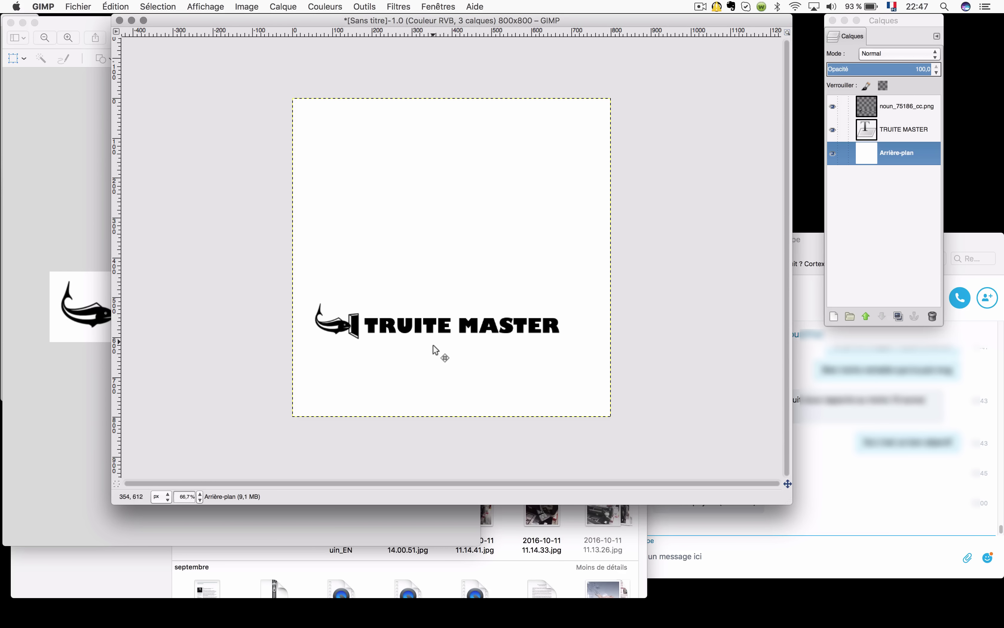
left_click(44, 223)
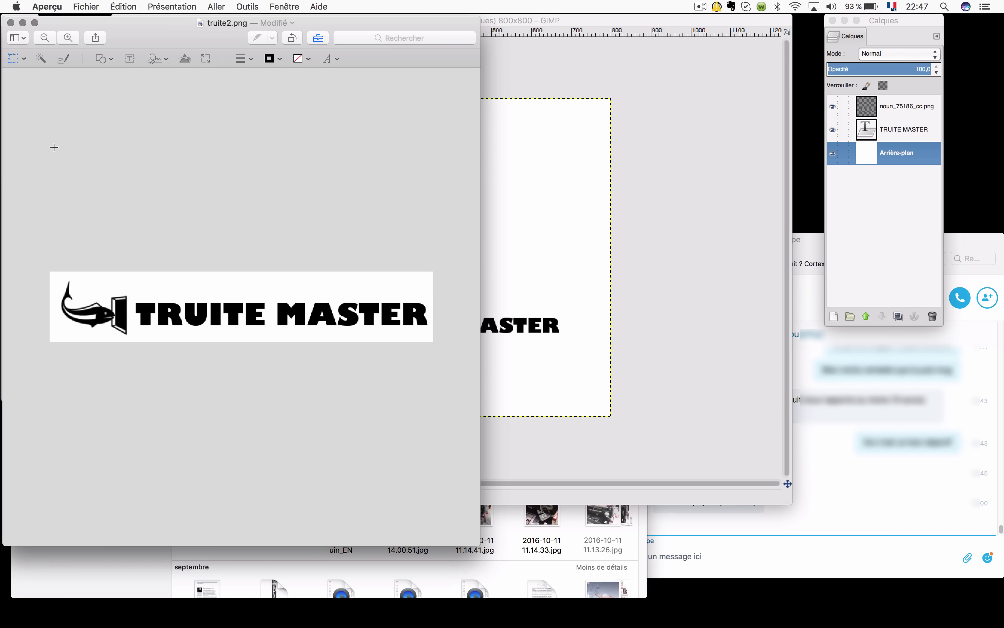
left_click(11, 23)
Close the untitled logo image in GIMP, discarding its unsaved changes, and quit the program
left_click(120, 20)
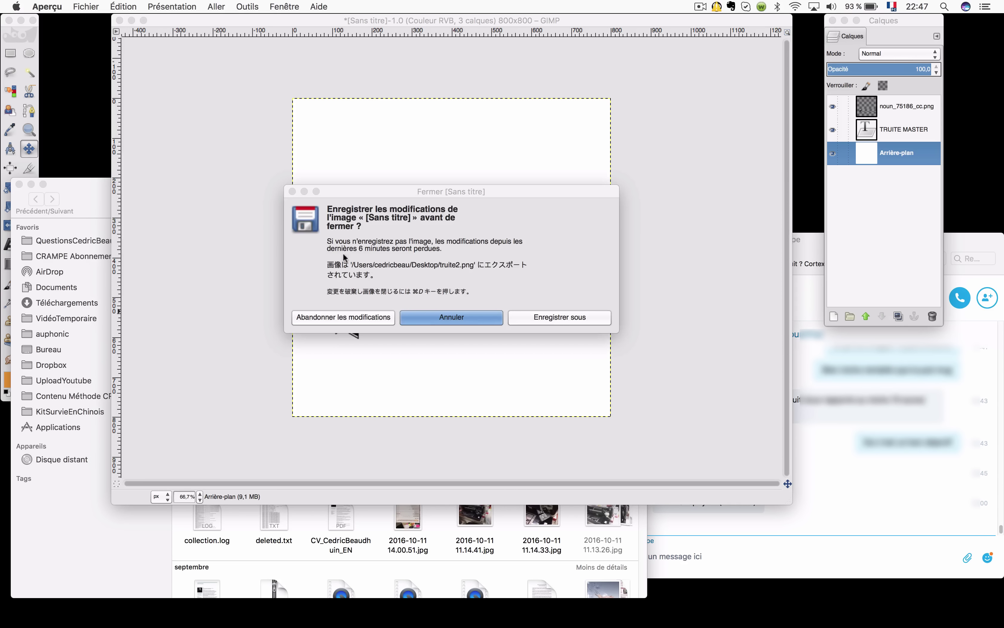
left_click(347, 324)
left_click(340, 317)
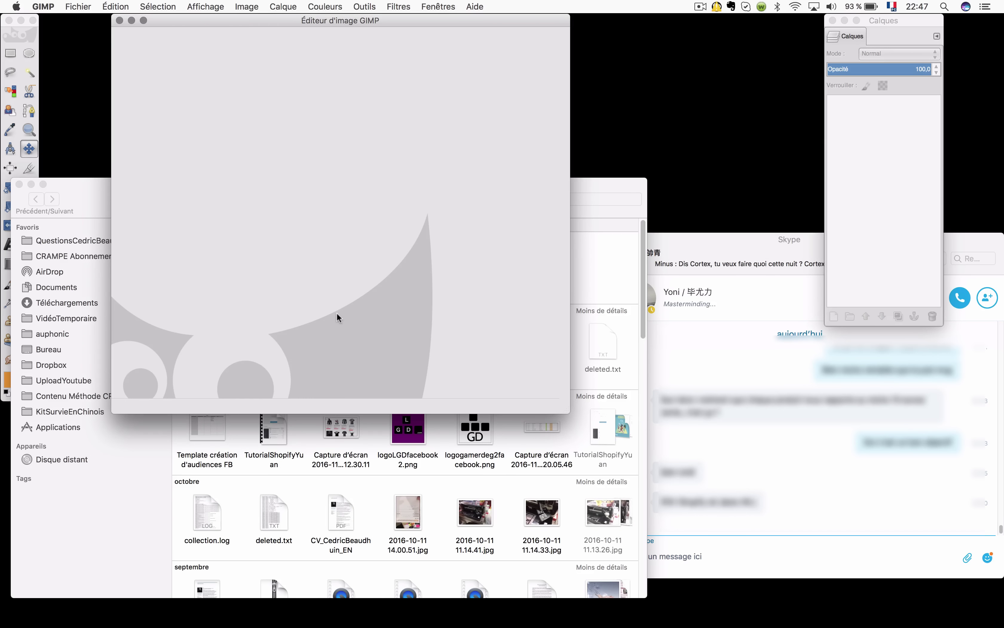
key("super+q")
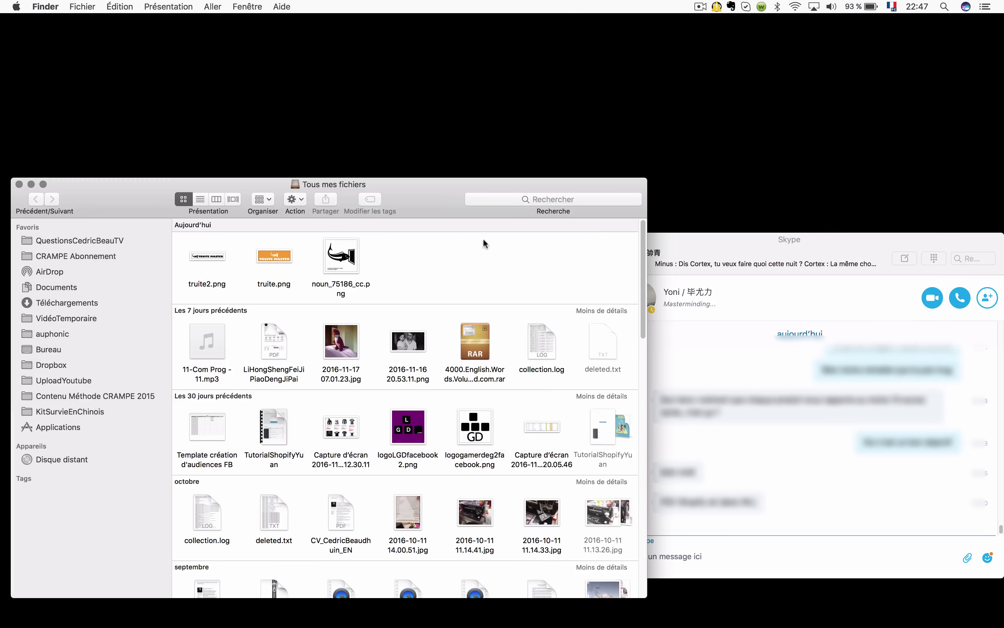
Open truite.png in Preview for a final look and clear away the Finder and Skype windows
double_click(281, 256)
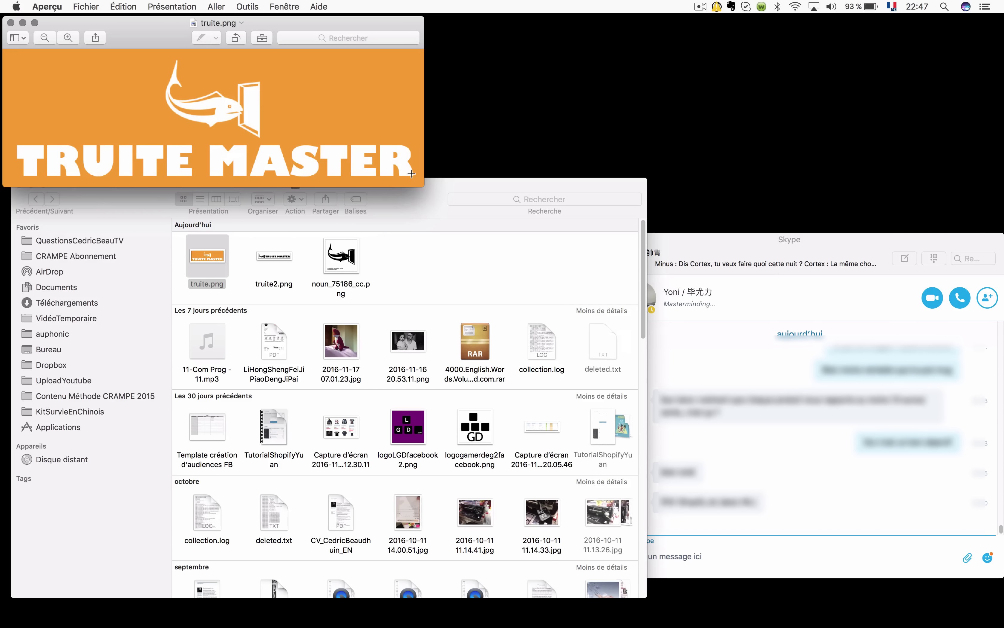
left_click(473, 188)
key("super+w")
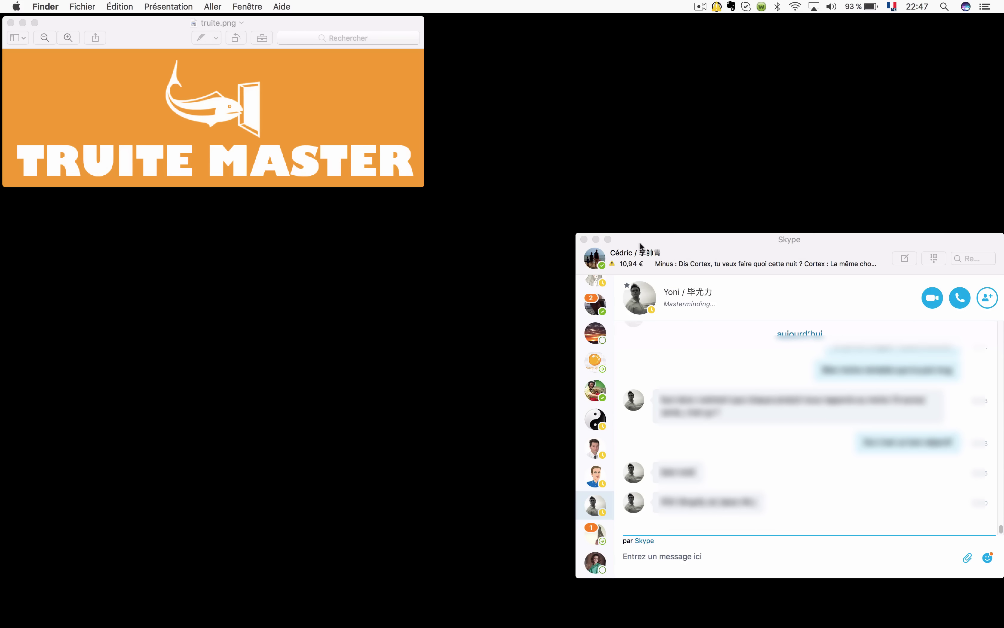
left_click(595, 239)
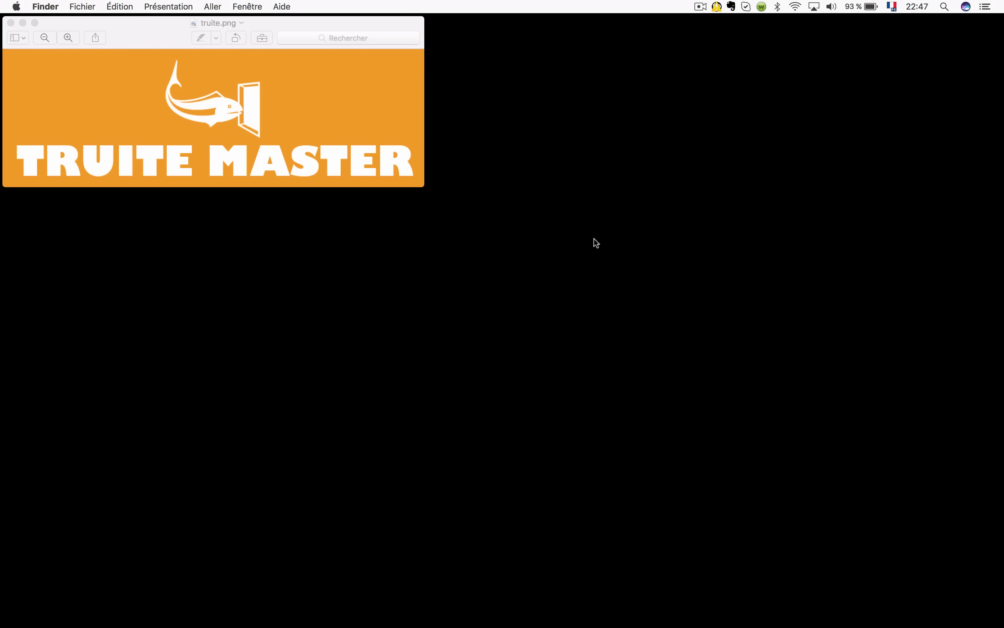